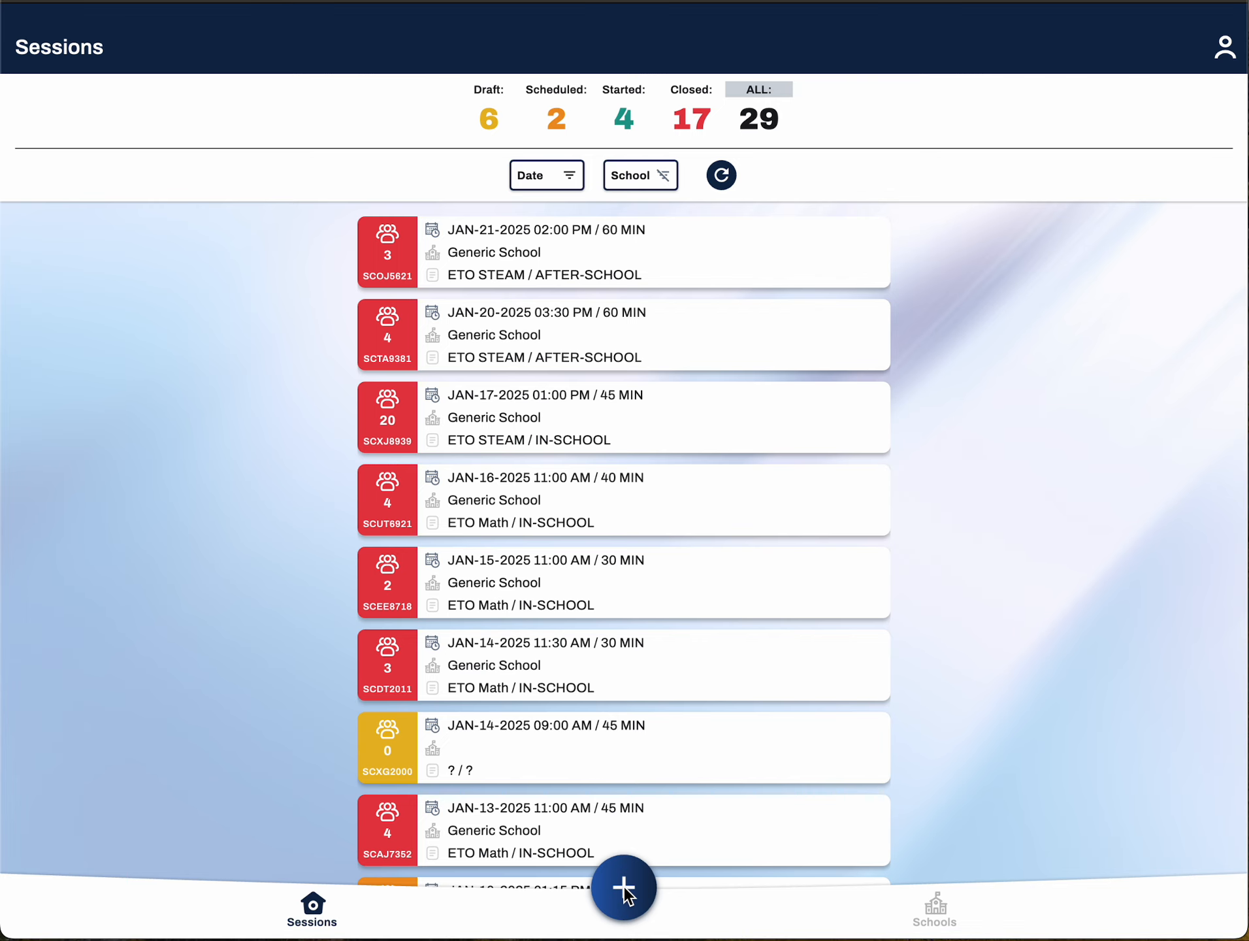
Create a new session for Friday, January 17, 2025 at 3:30 PM with a duration of 30 minutes.
left_click(626, 890)
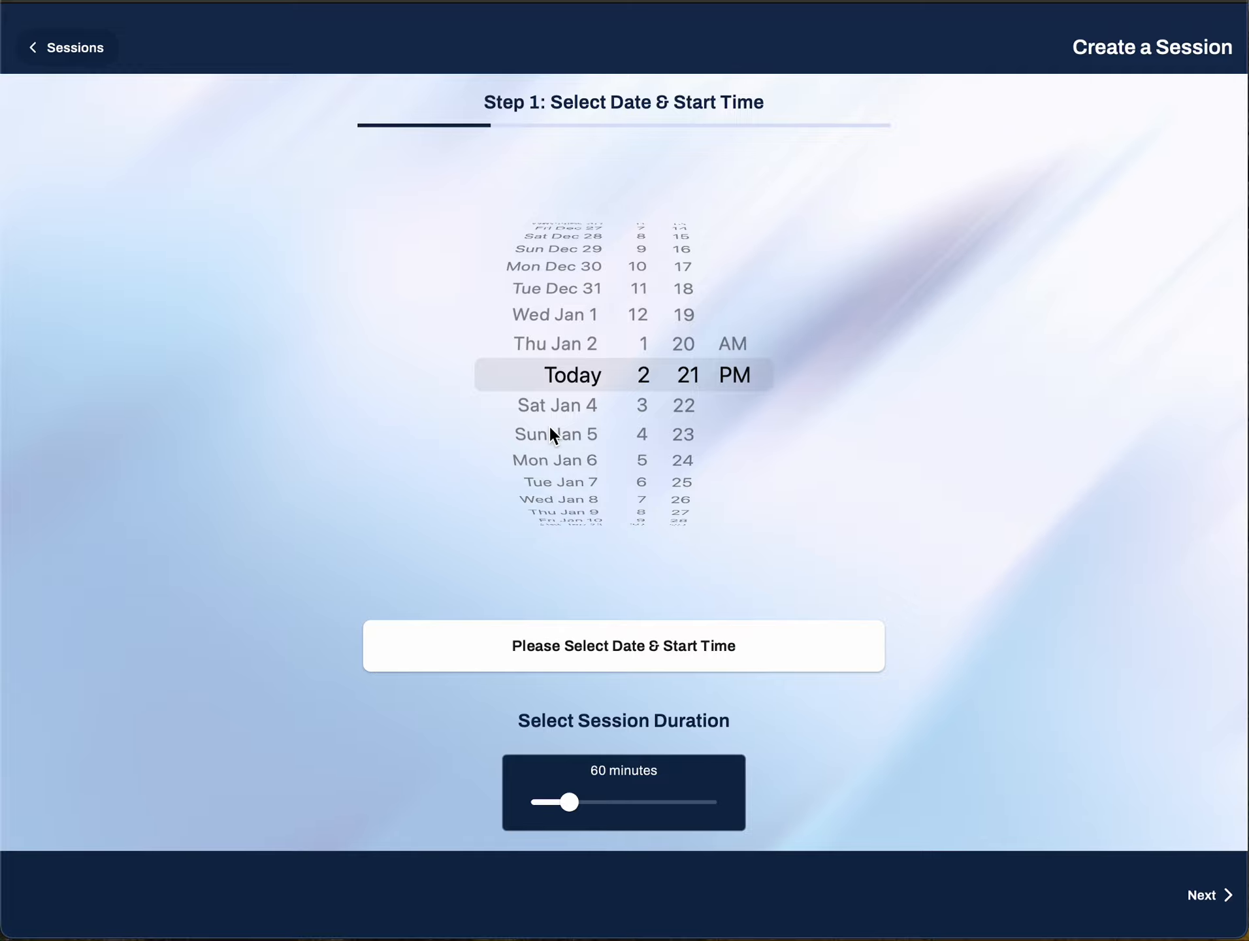
scroll(550, 428, "down", 1)
scroll(550, 426, "down", 4)
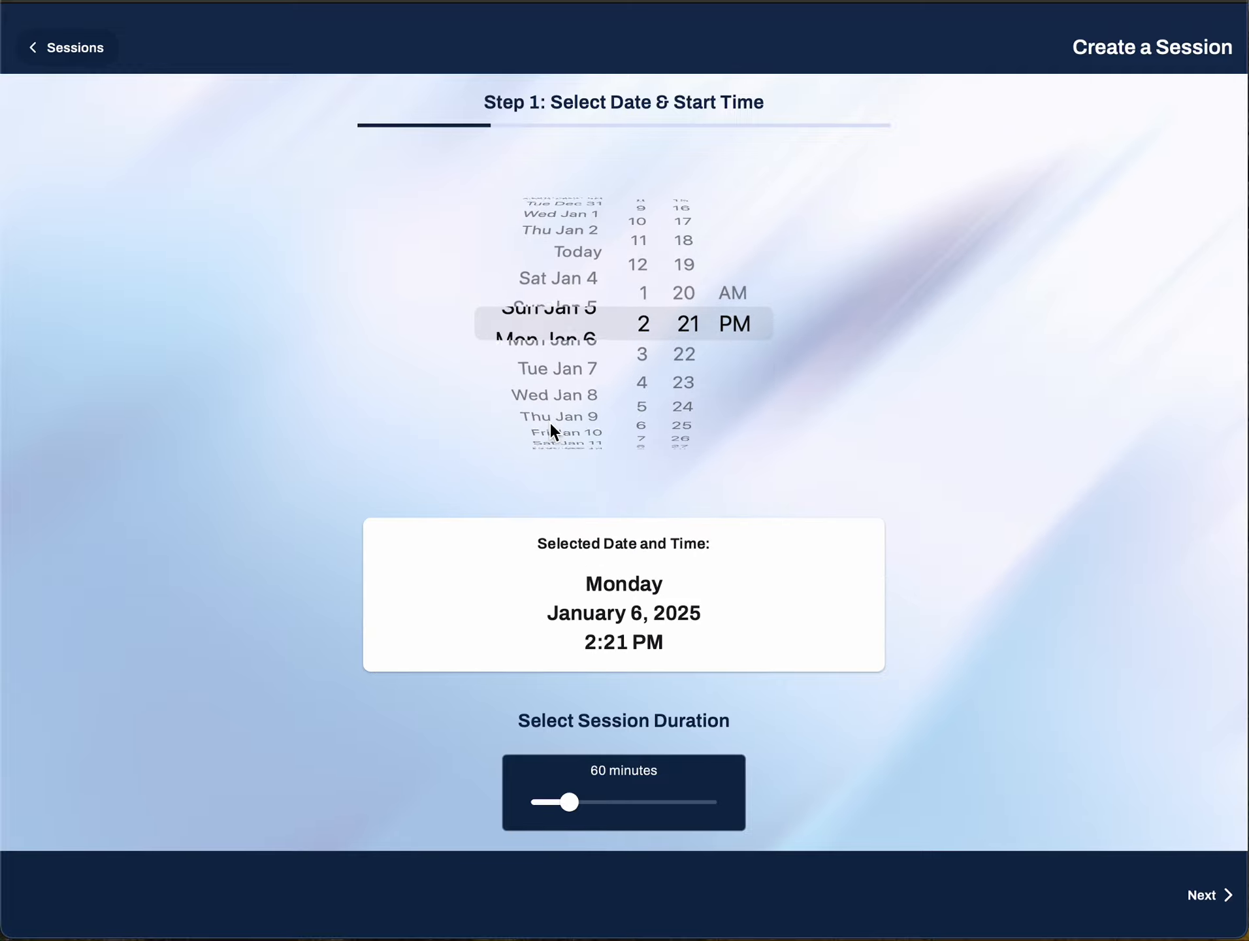
scroll(551, 425, "down", 5)
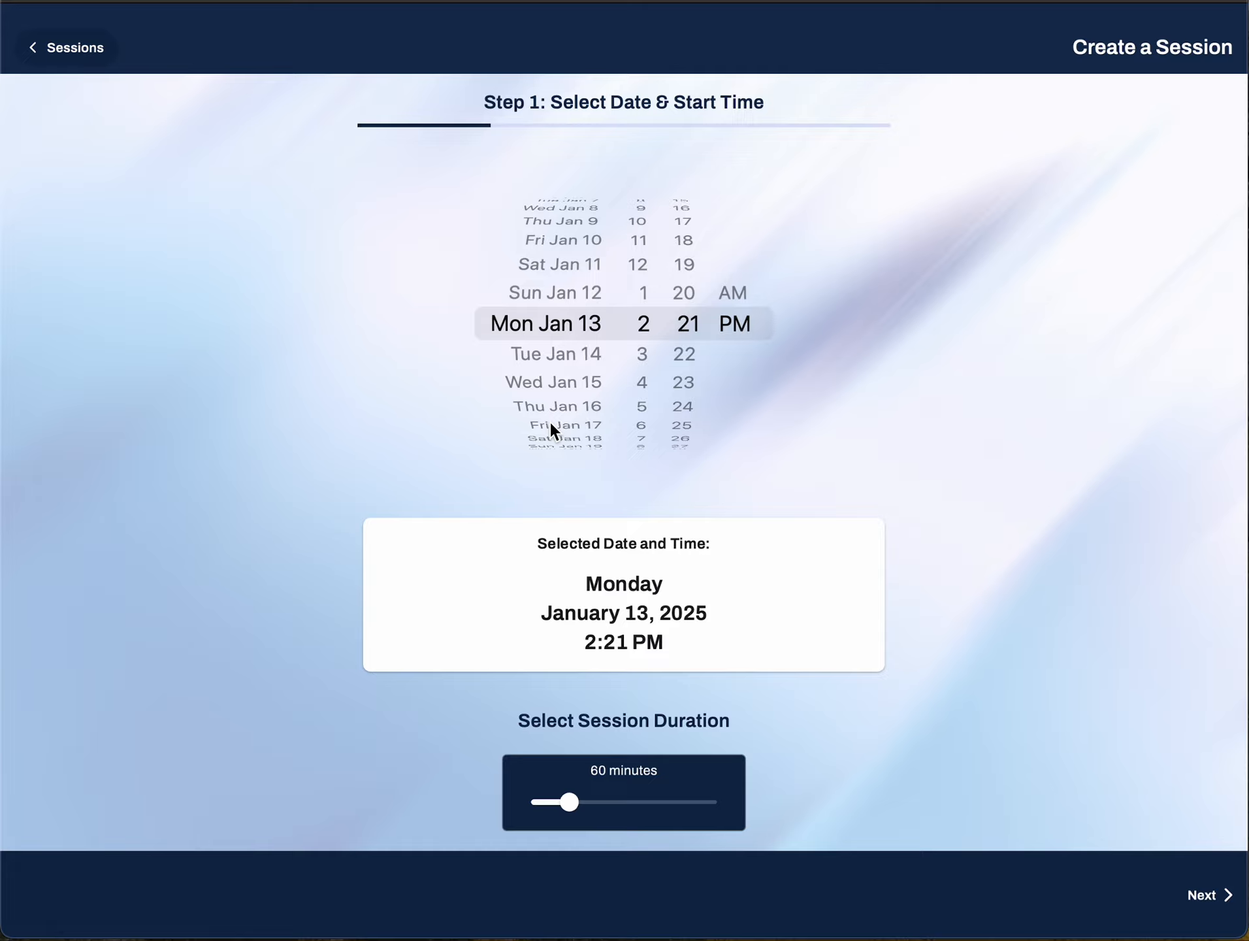
scroll(550, 425, "down", 2)
scroll(551, 426, "down", 1)
scroll(551, 426, "down", 1)
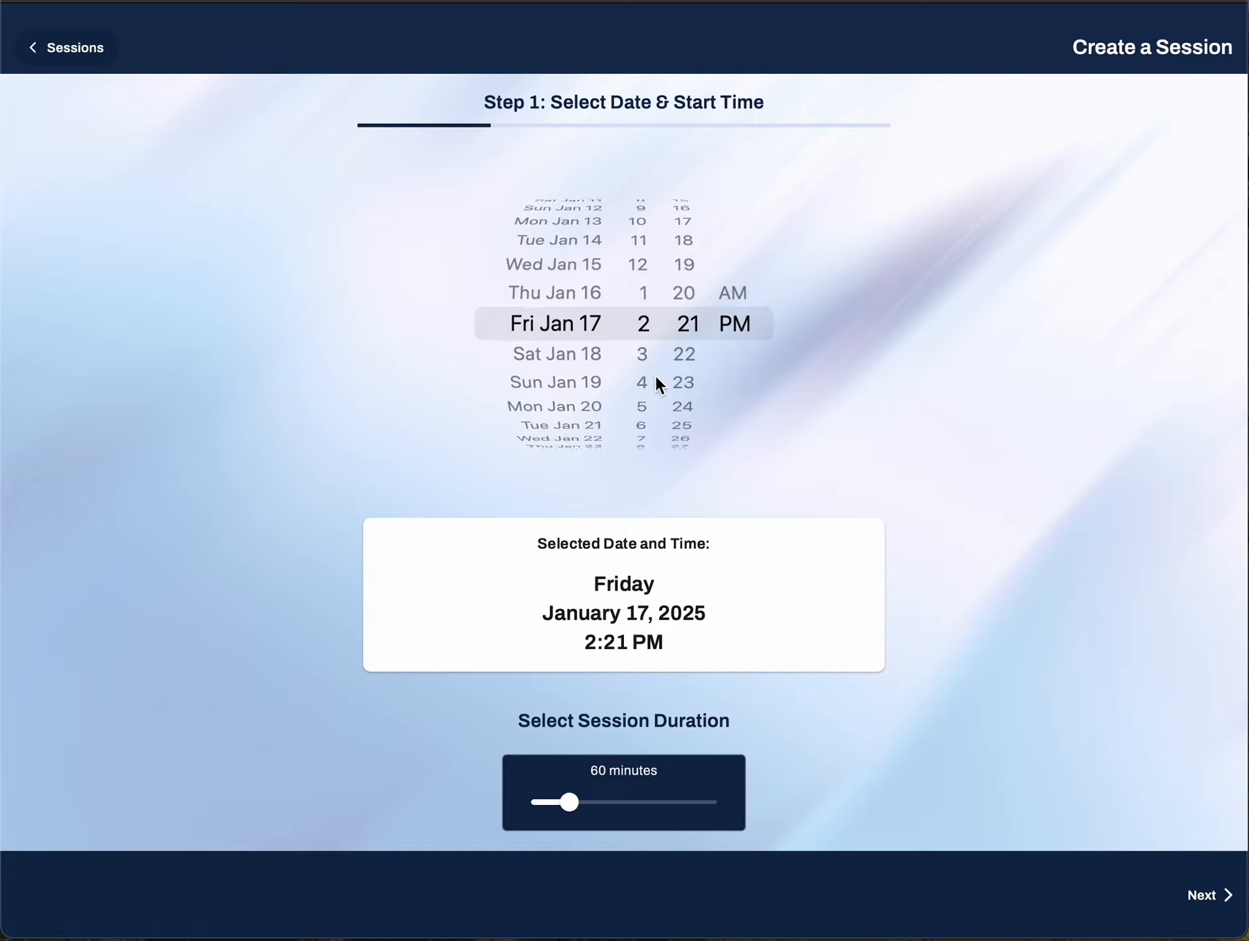
scroll(655, 373, "down", 1)
scroll(685, 374, "down", 9)
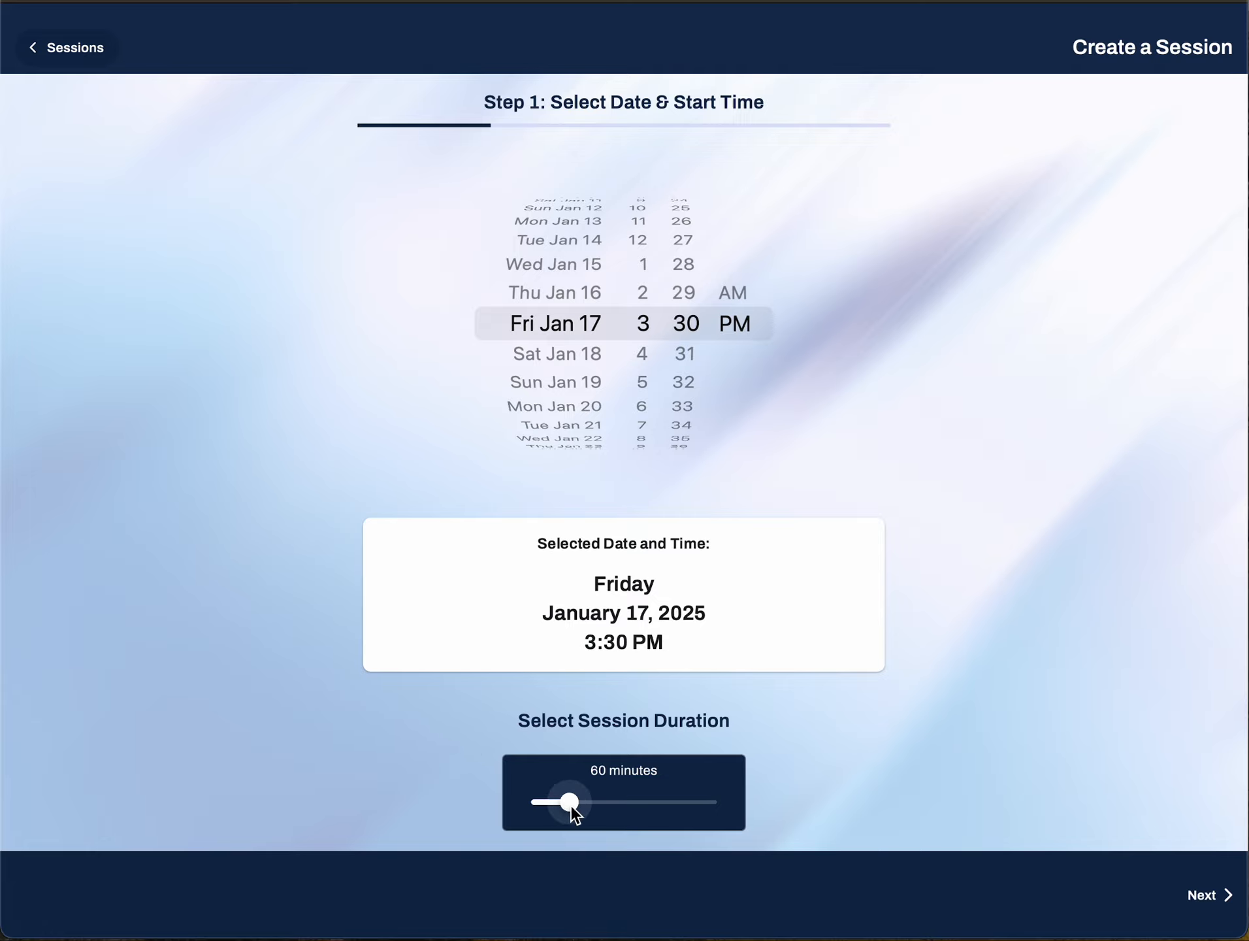
mouse_move(570, 805)
left_mouse_down()
mouse_move(714, 808)
mouse_move(545, 805)
left_mouse_up()
left_click(1209, 897)
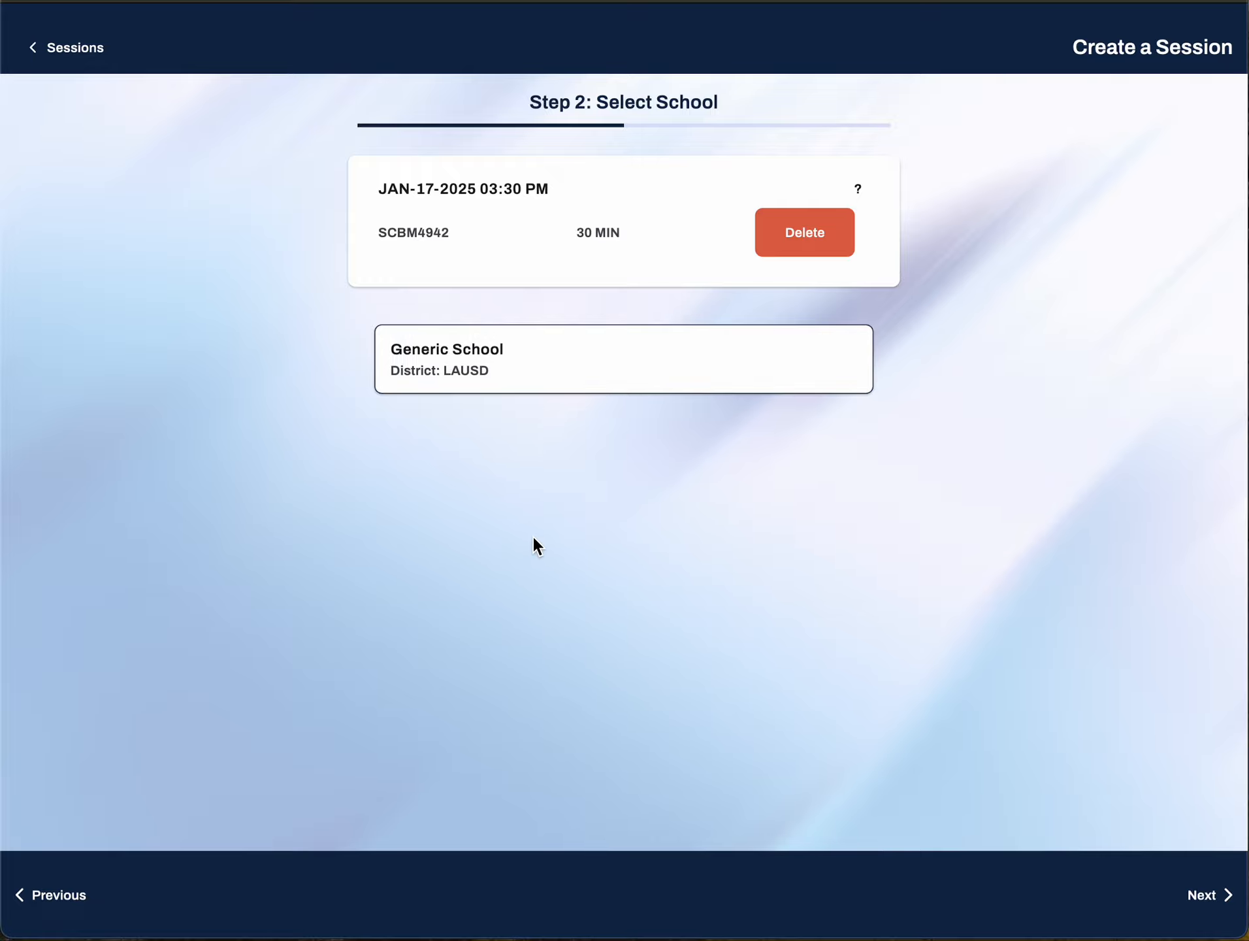
Assign Generic School to the session and choose the DOI program with the AFTER-SCHOOL session type.
left_click(552, 385)
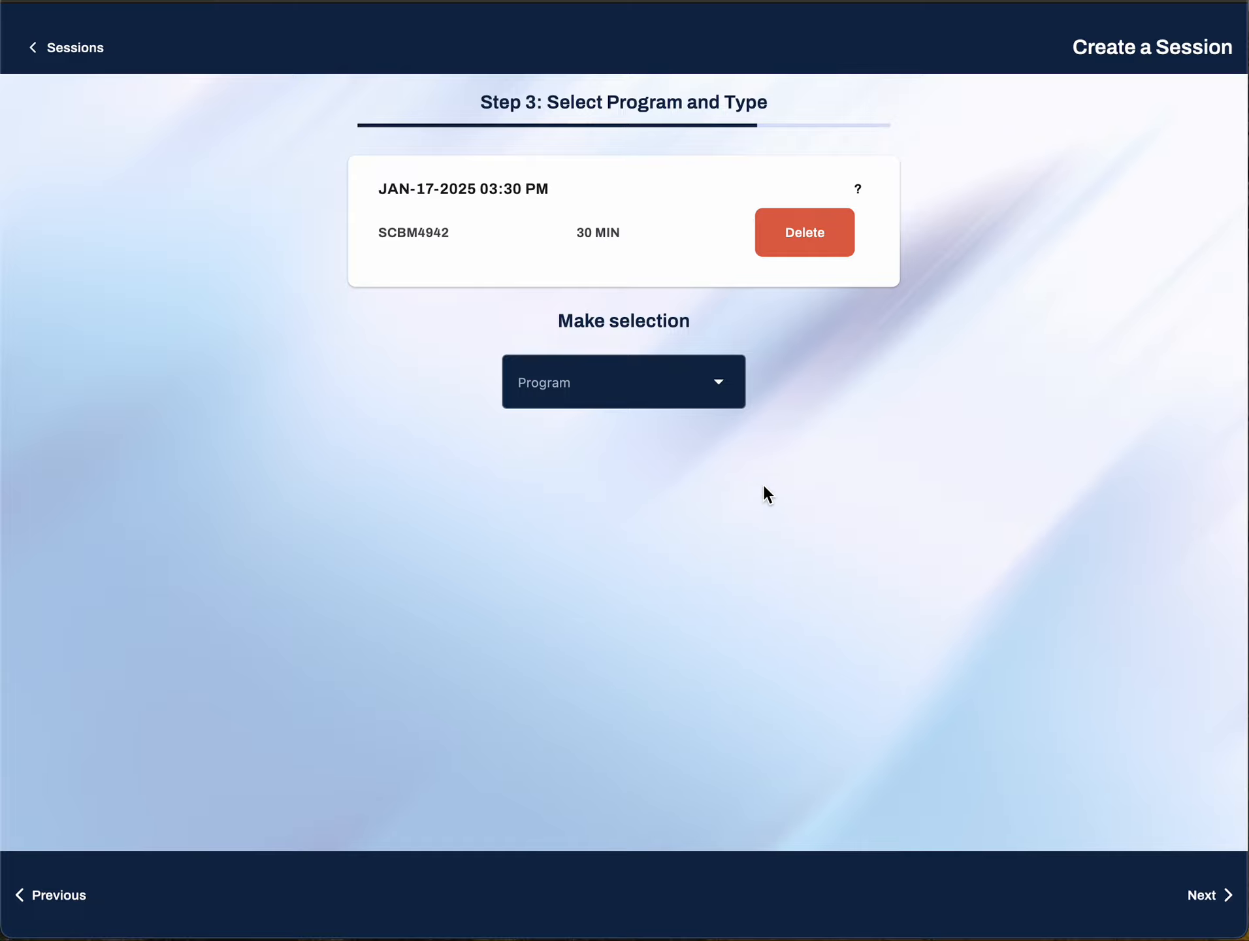
left_click(718, 384)
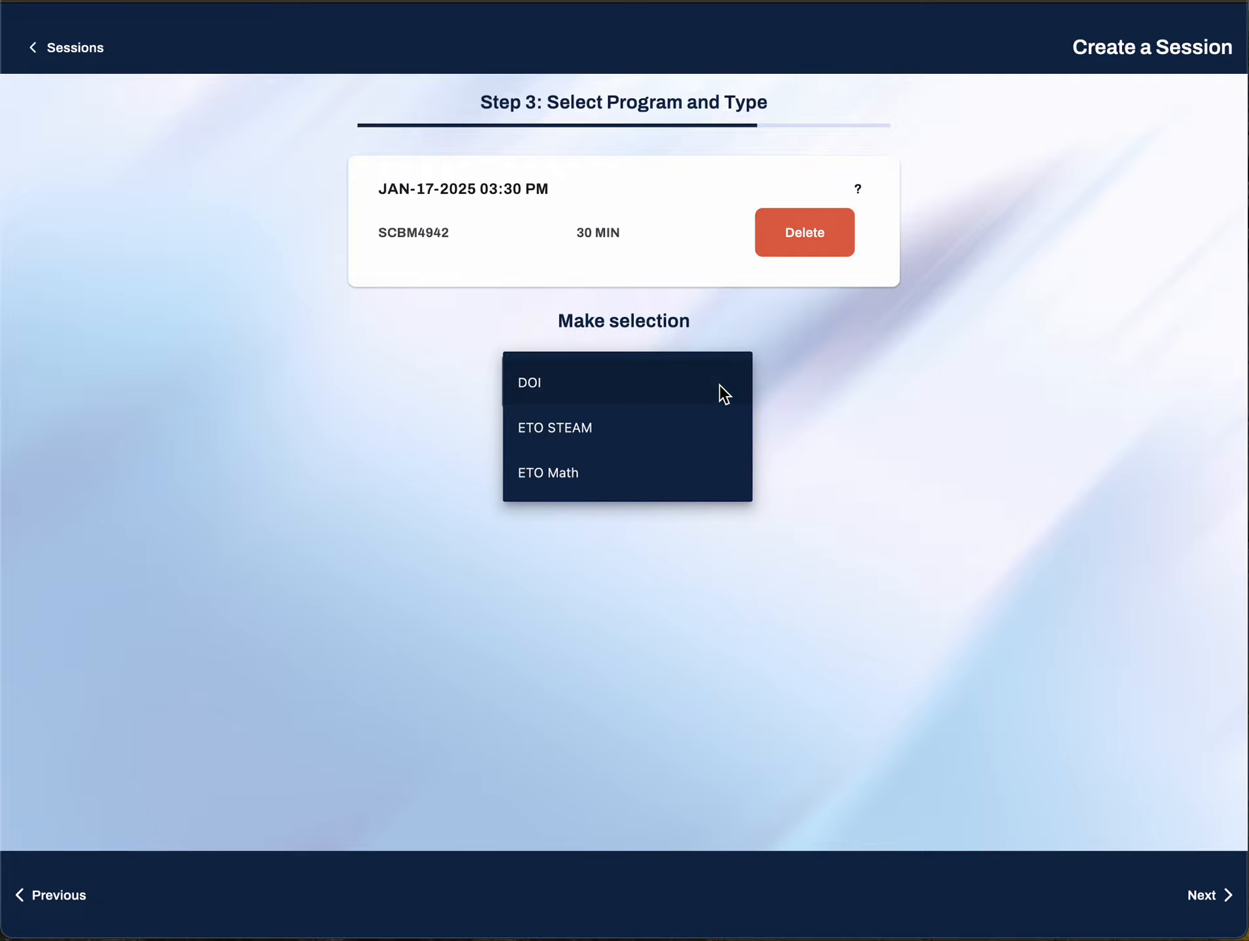
left_click(554, 387)
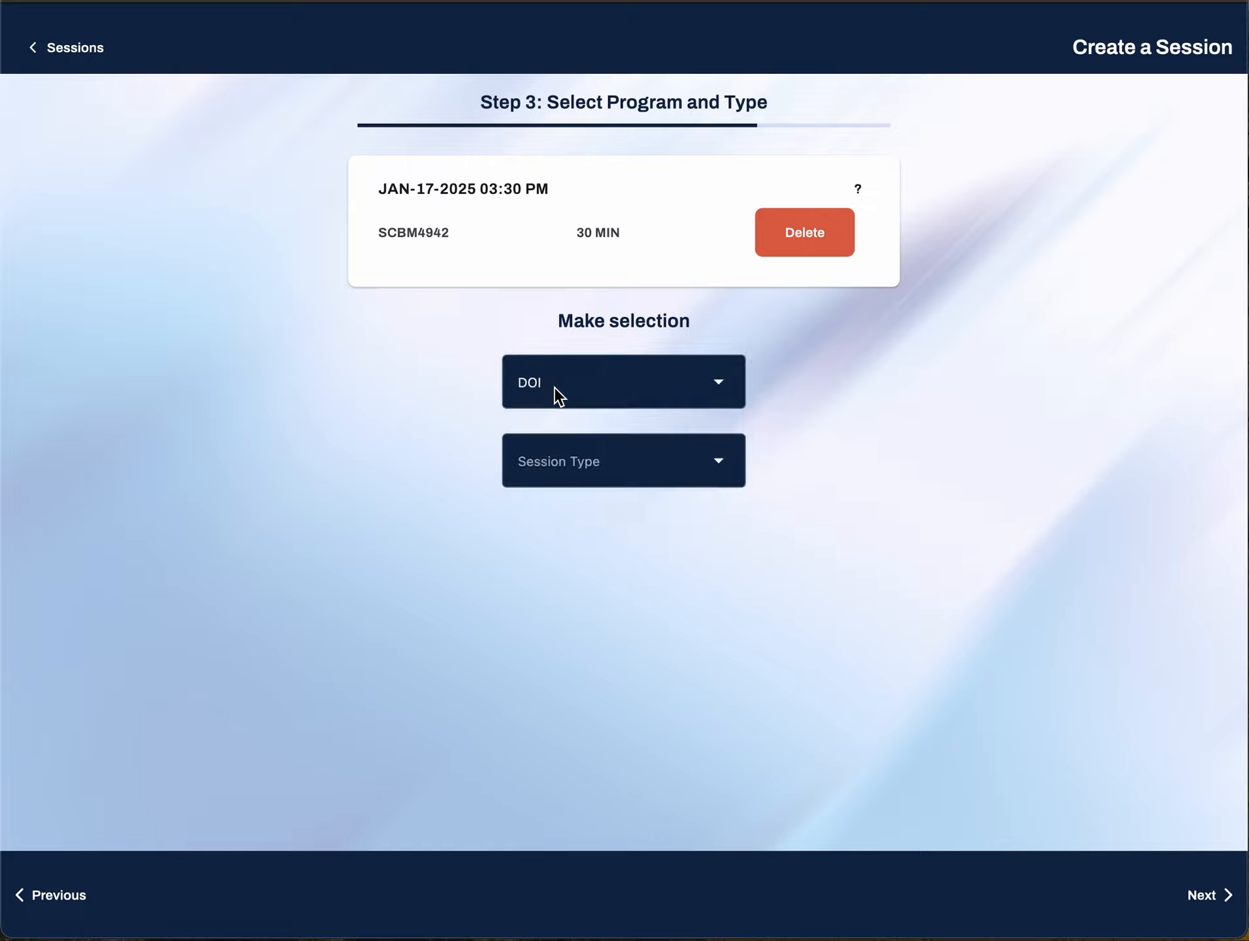
left_click(717, 462)
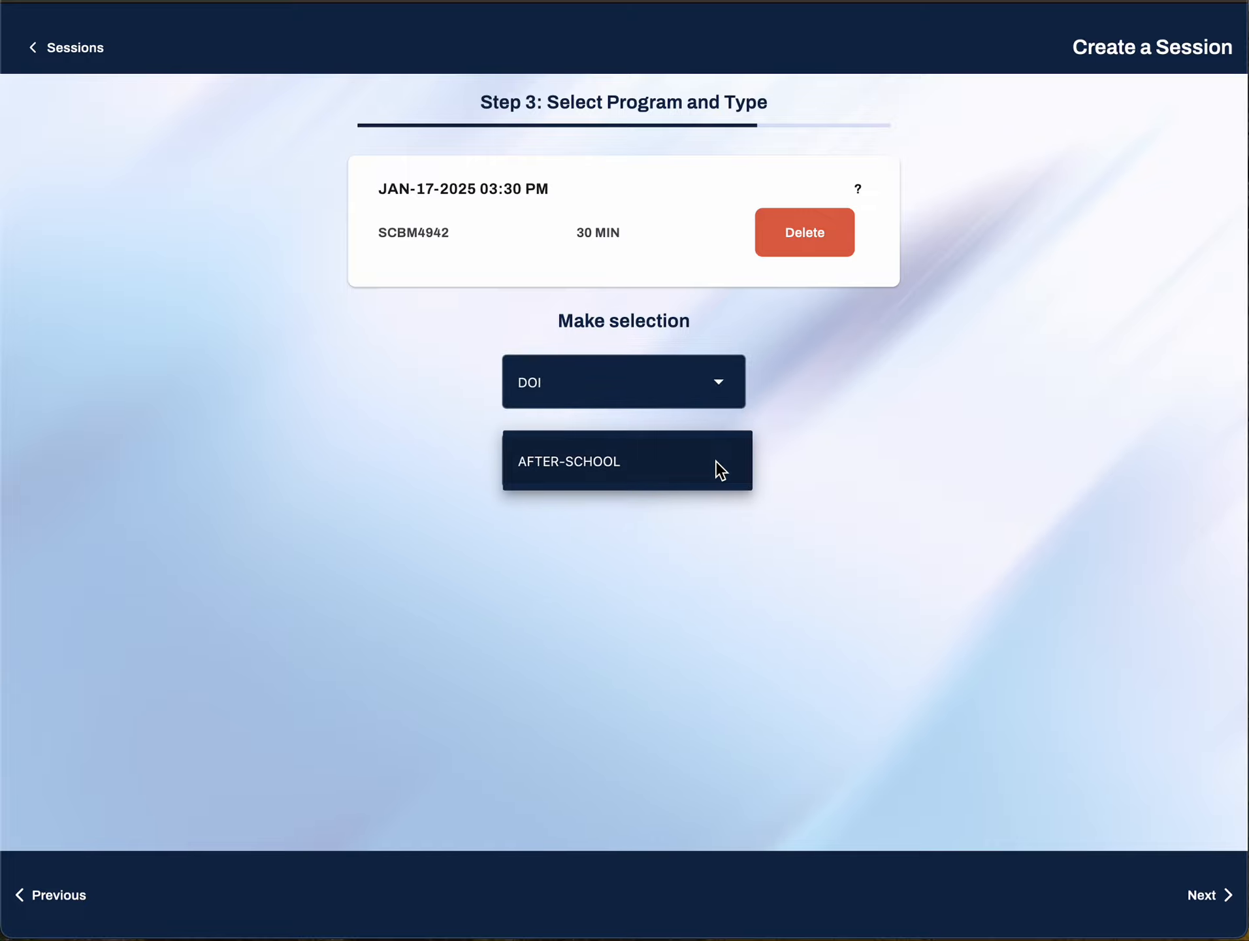
left_click(691, 458)
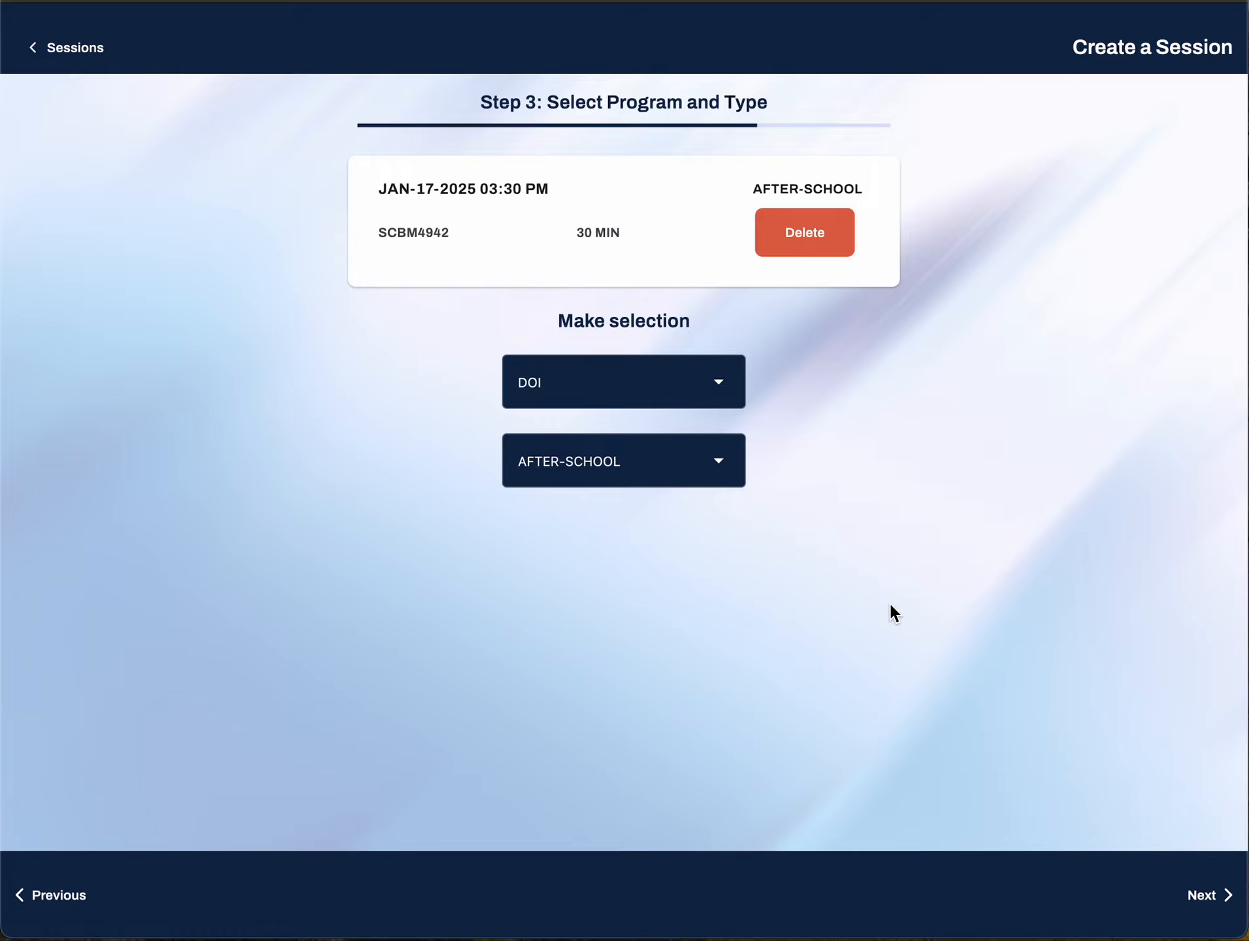
left_click(1204, 896)
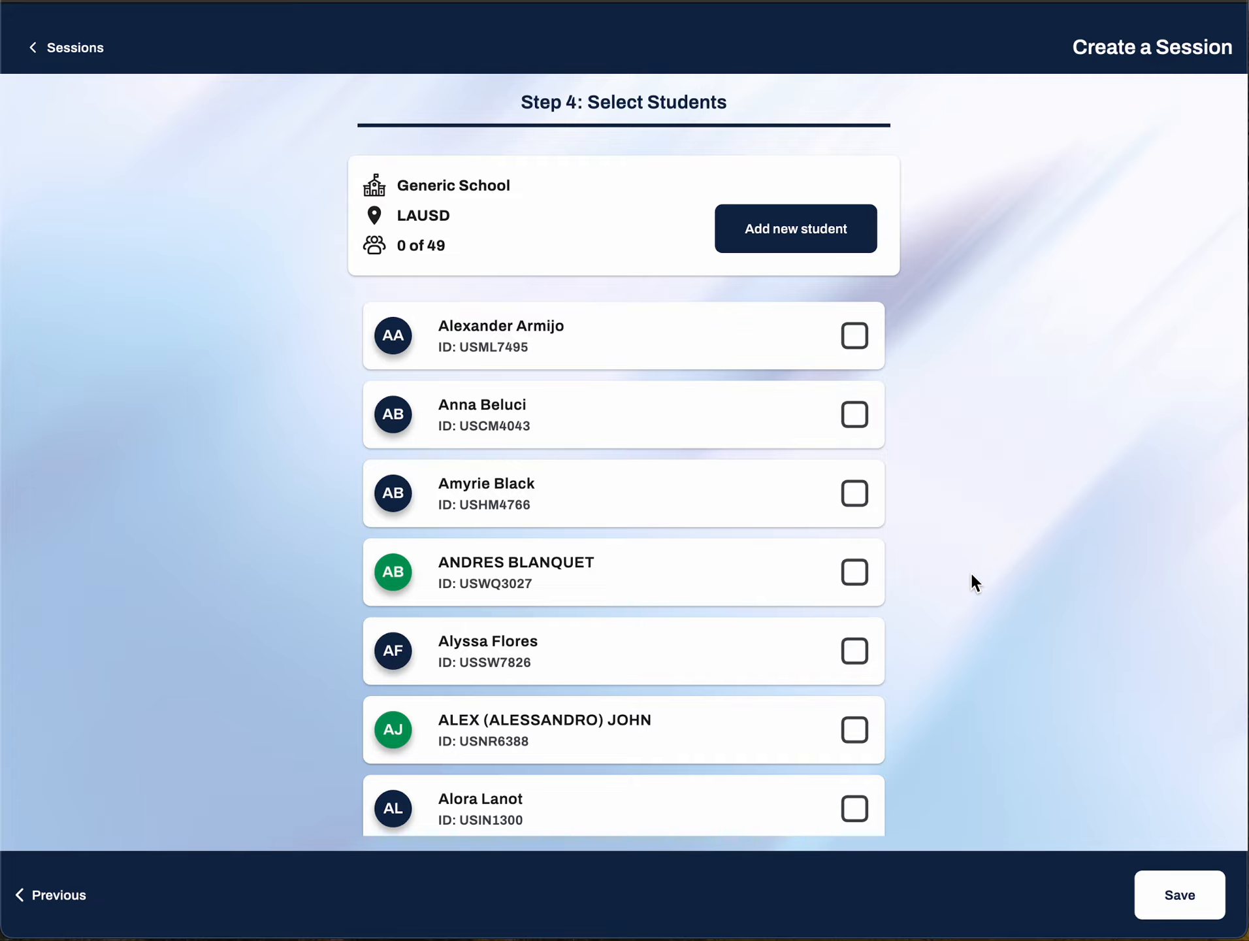
Add the first, second and fifth listed students to the session and save it.
scroll(629, 493, "down", 1)
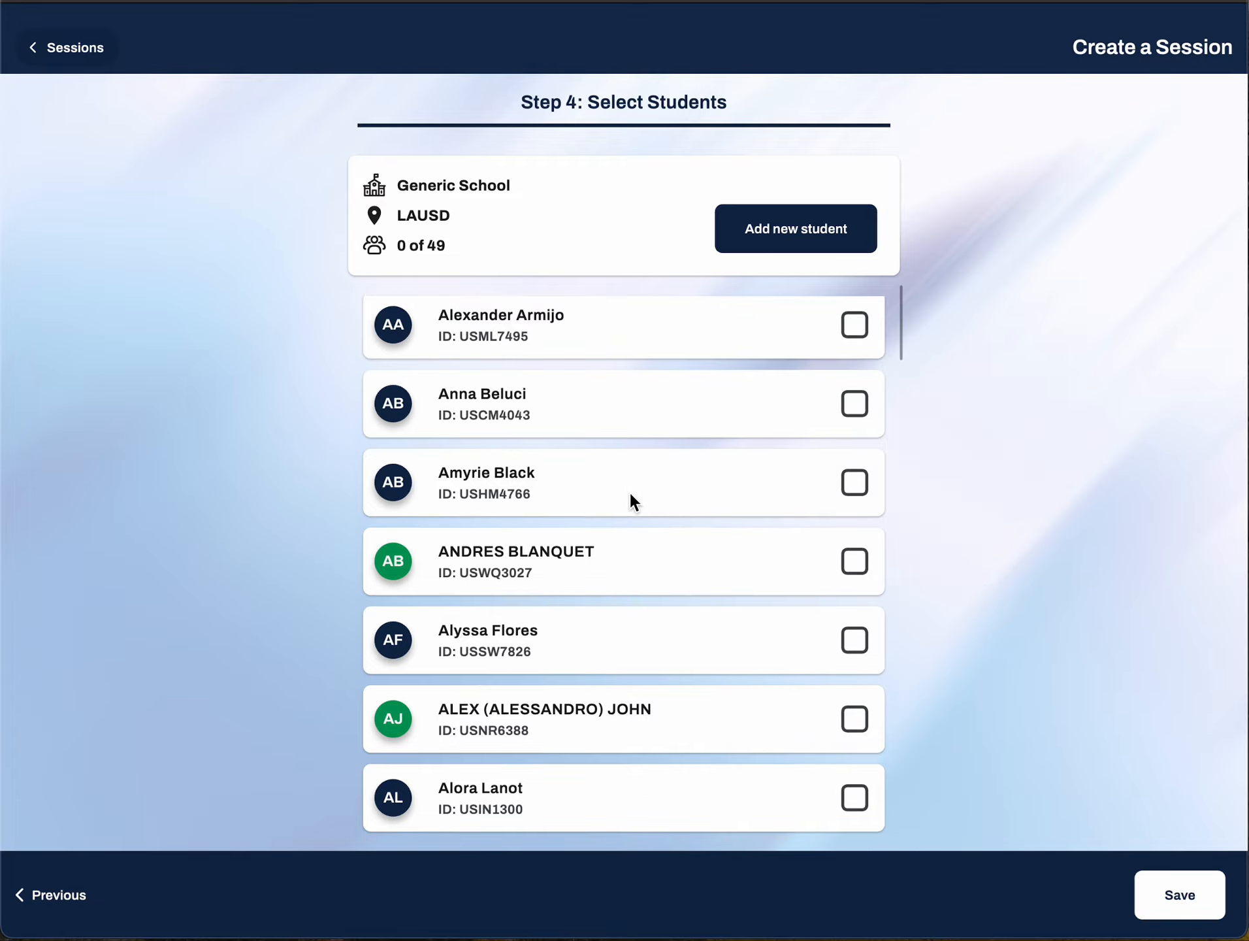
scroll(629, 494, "up", 1)
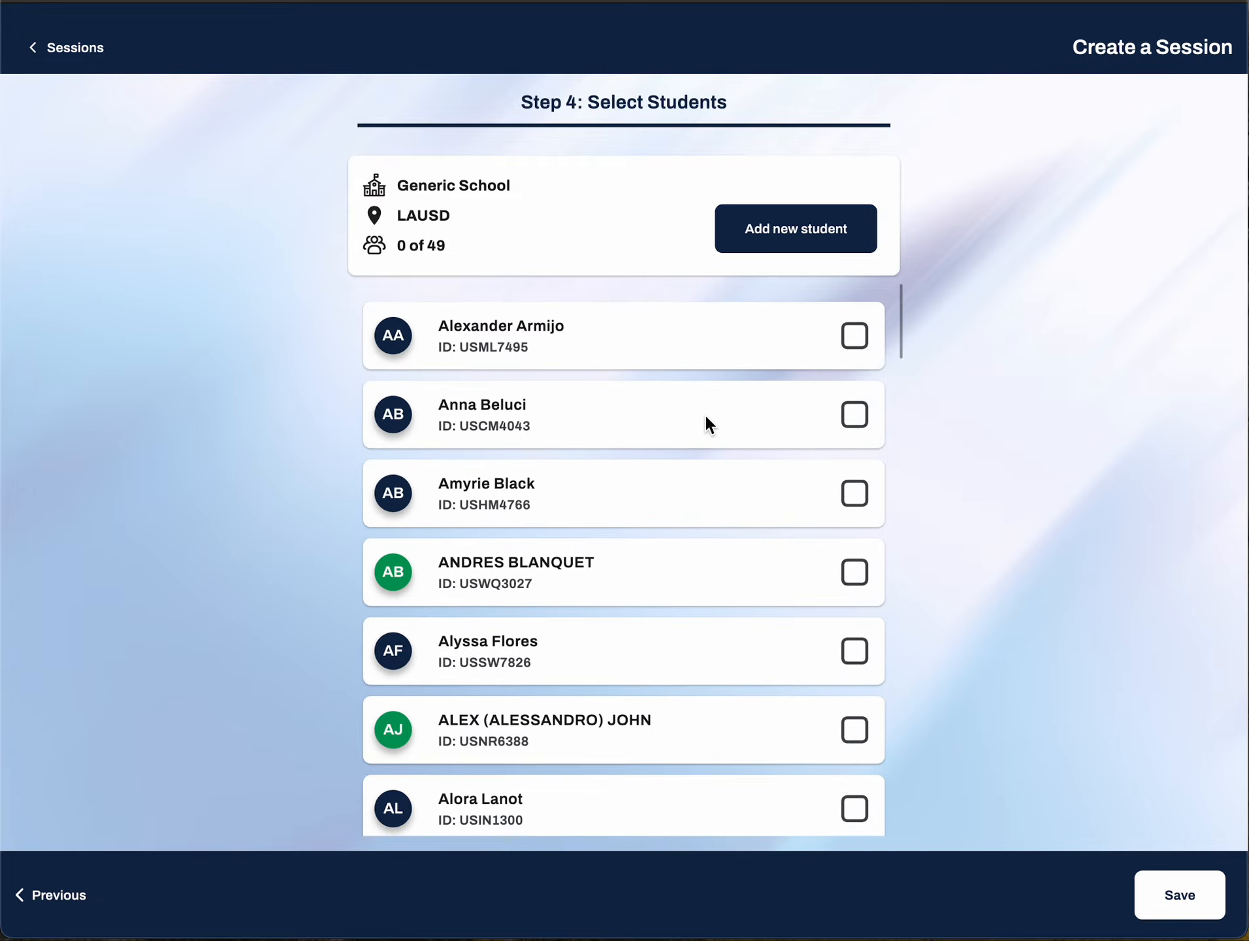
left_click(855, 336)
left_click(855, 414)
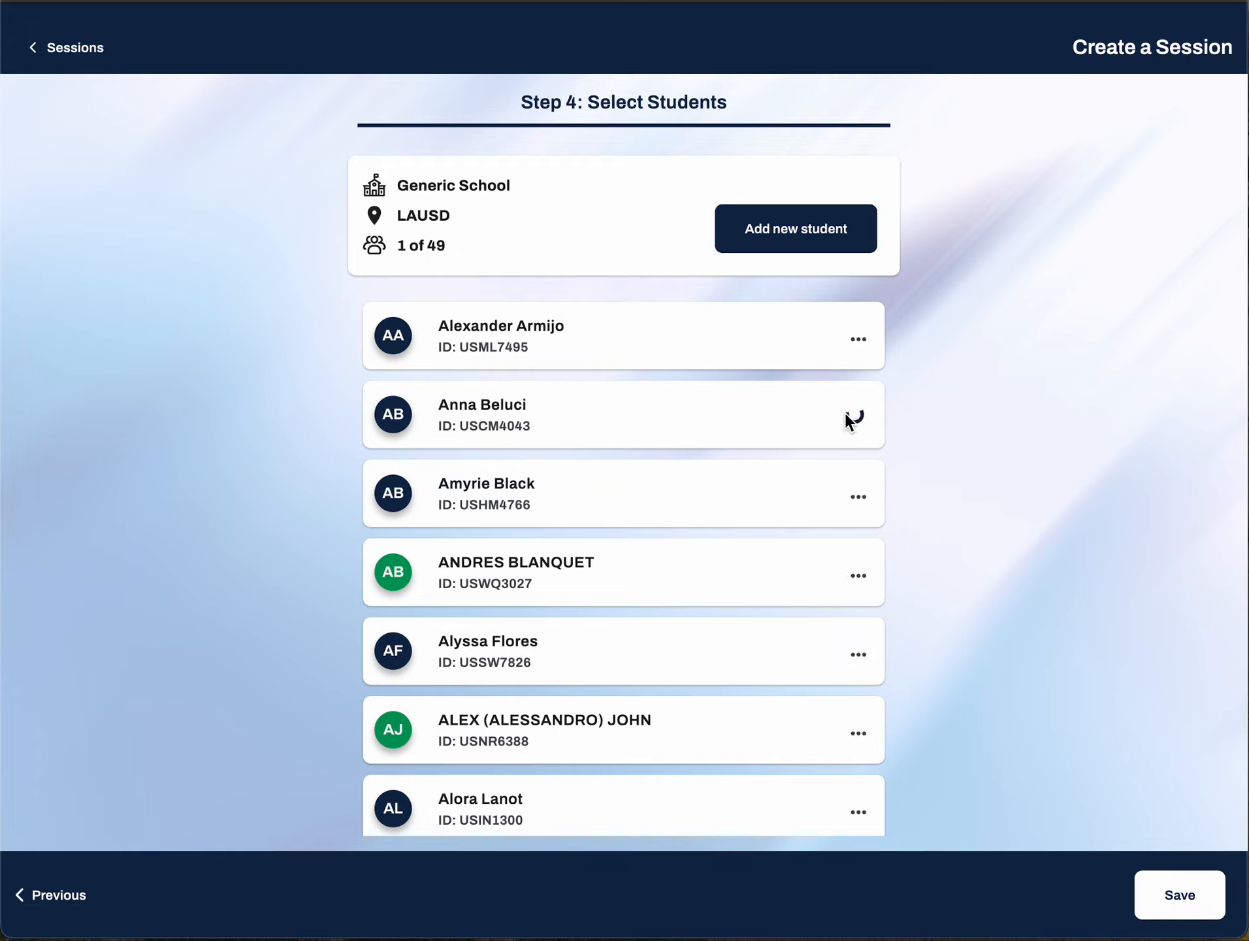
left_click(855, 651)
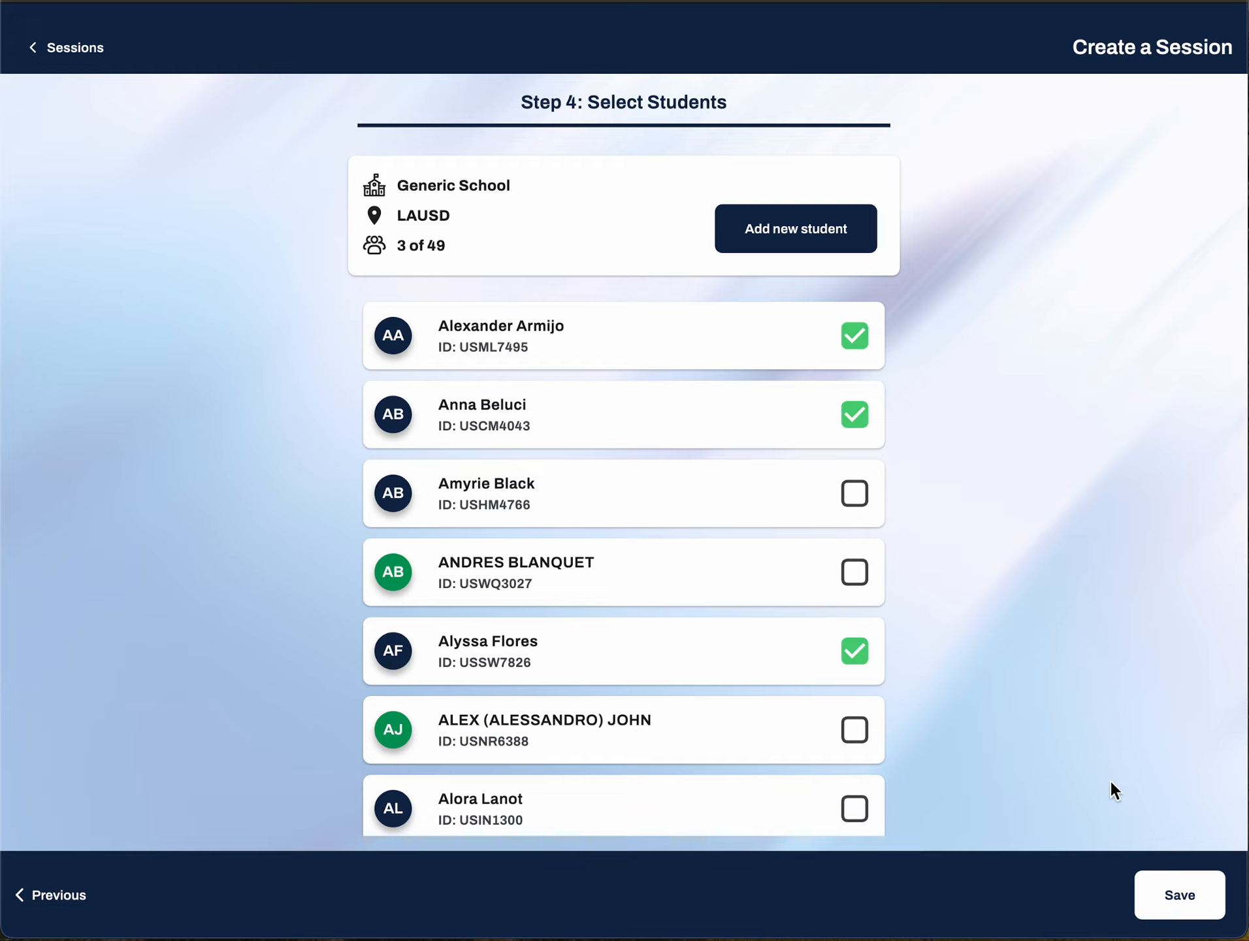
left_click(1155, 892)
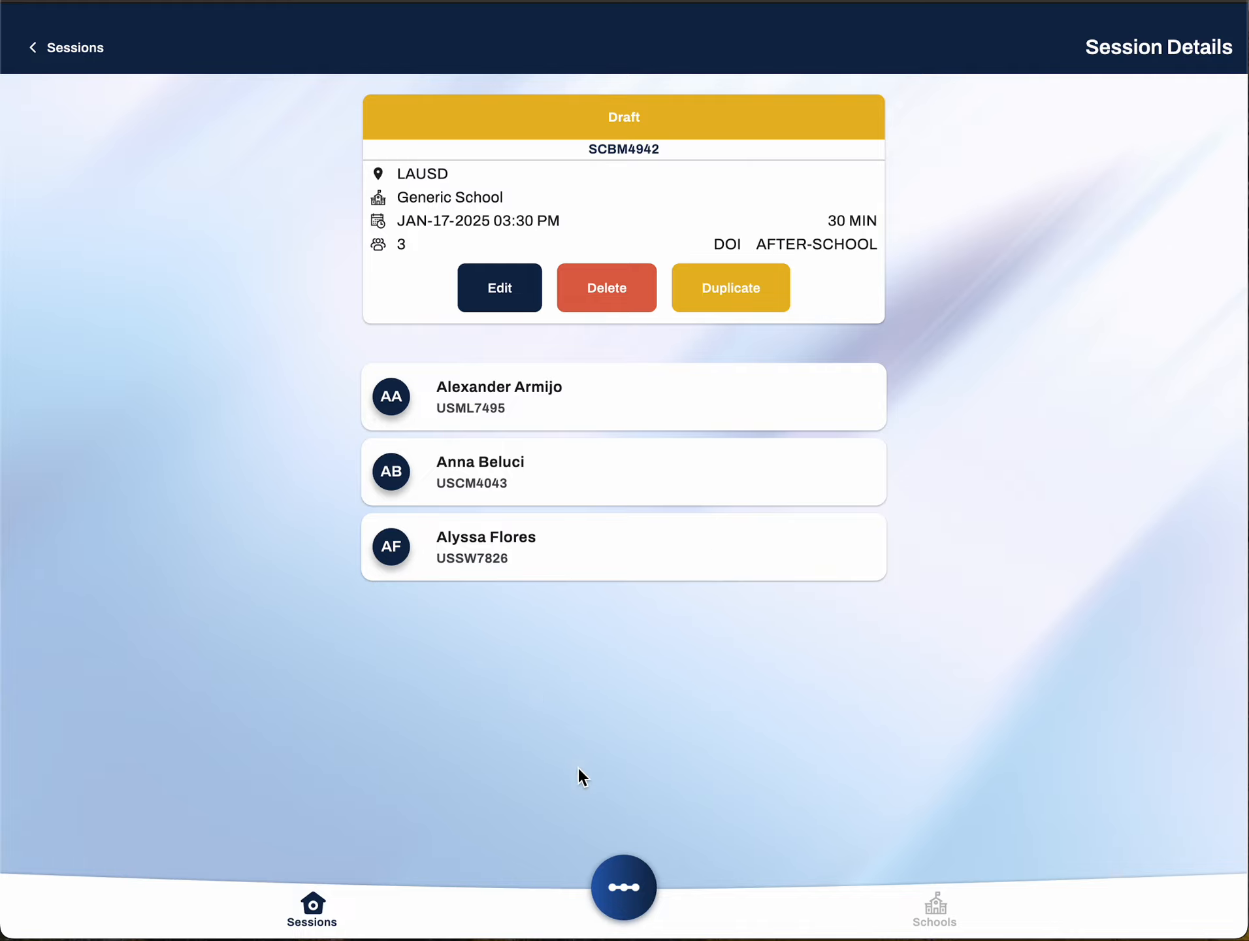
Start the draft session and accept that its previous steps can no longer be changed.
left_click(622, 889)
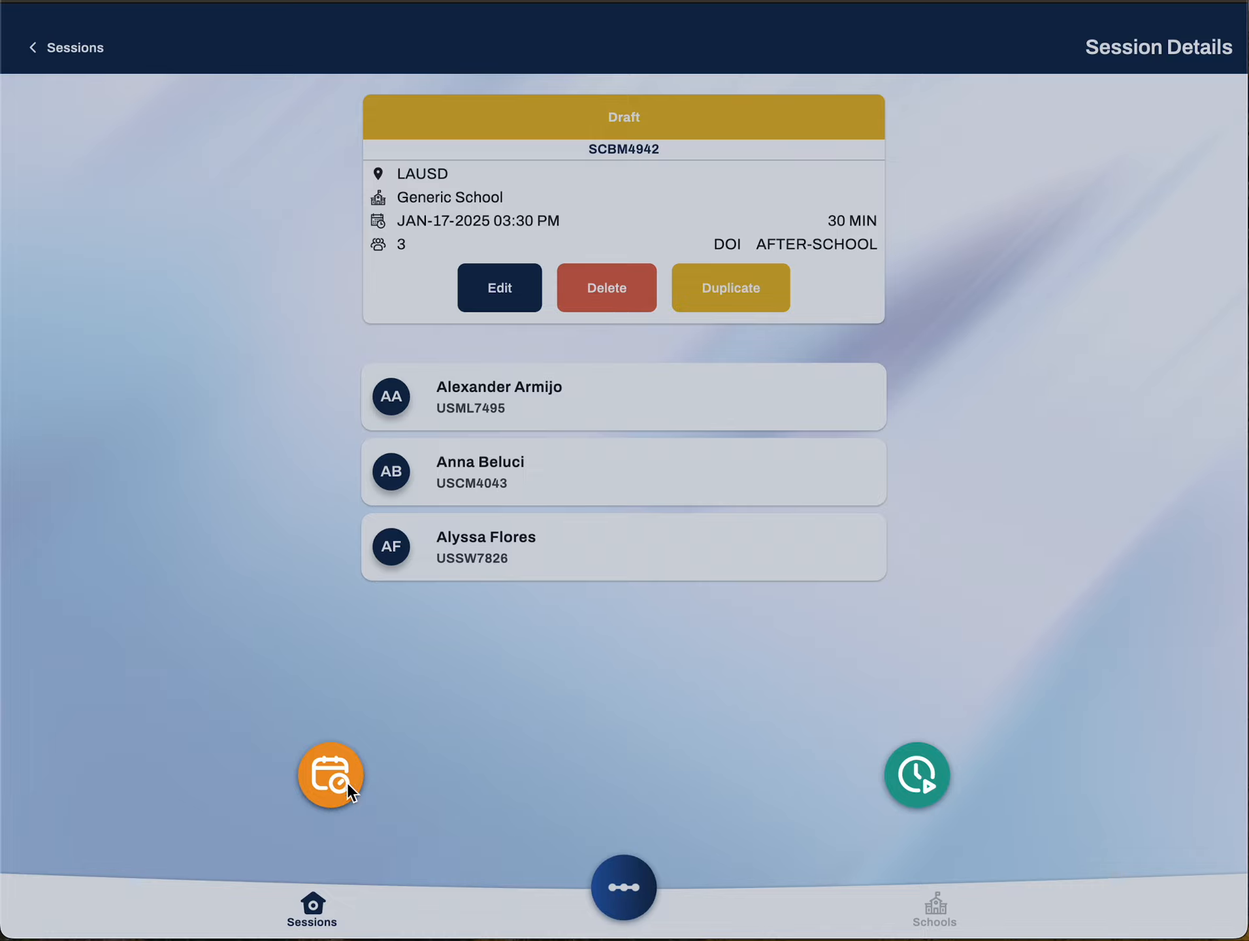
left_click(921, 778)
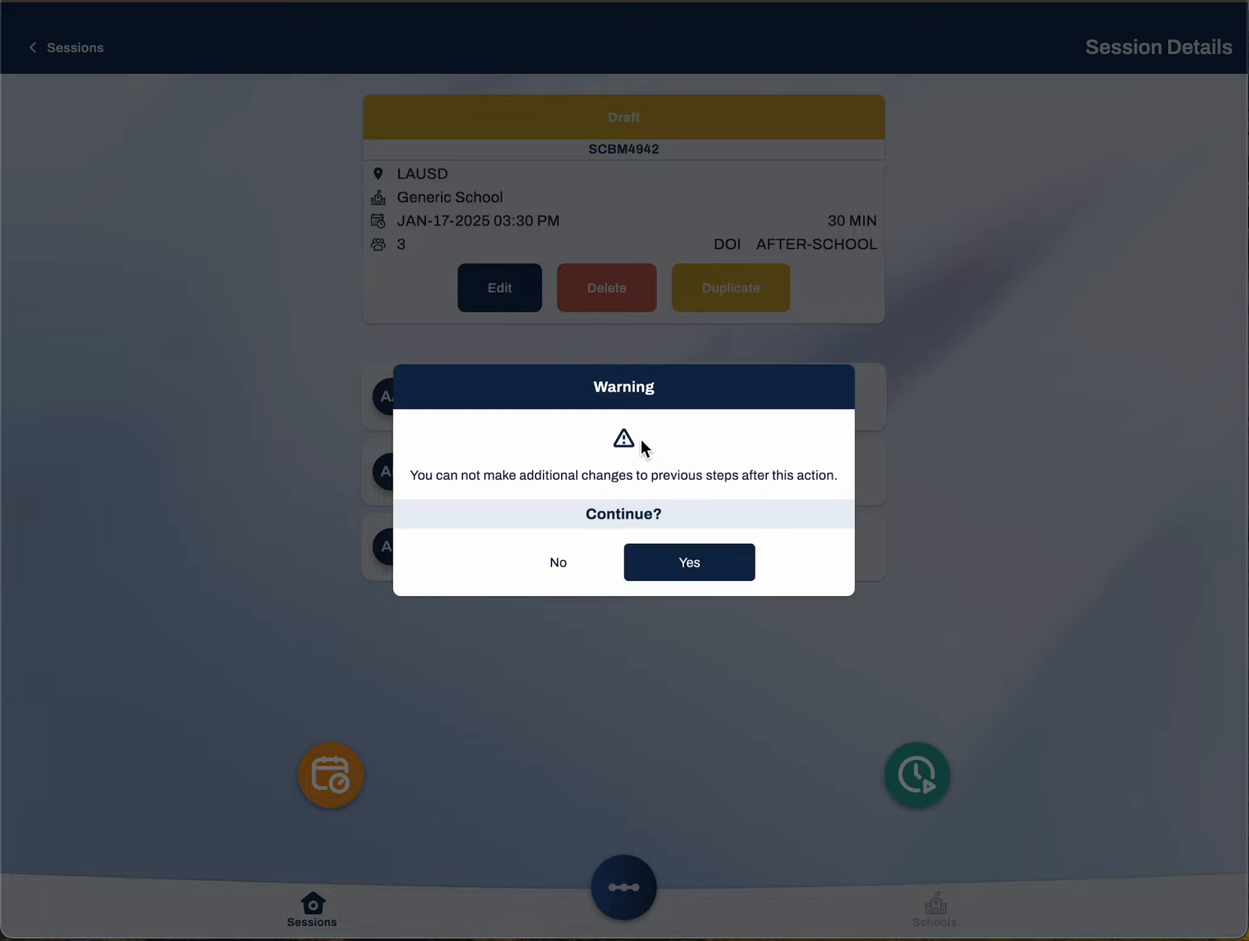
left_click(681, 573)
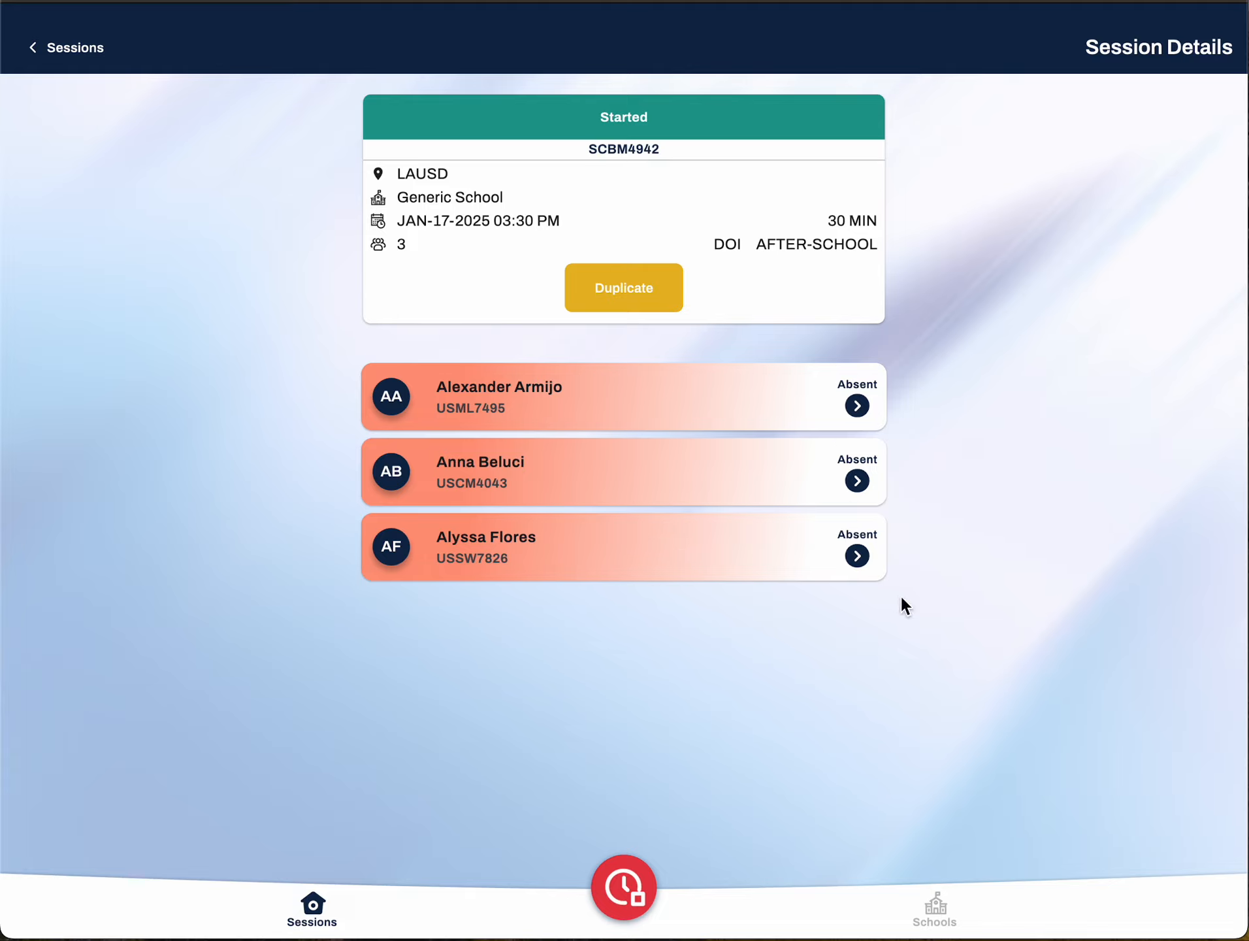
Mark the first student present with 30 minutes of attendance and set Tardy to "-".
left_click(857, 406)
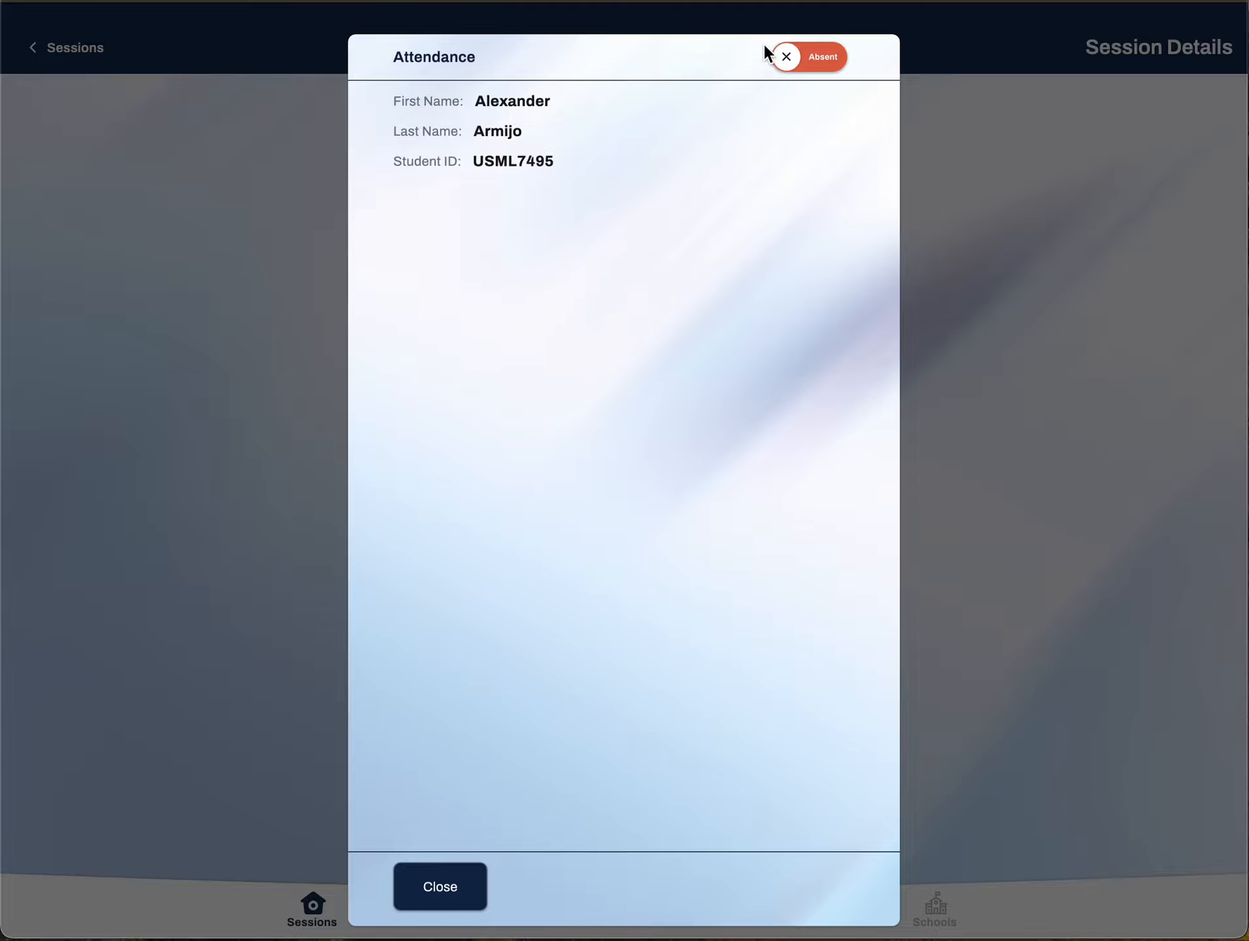
left_click(798, 61)
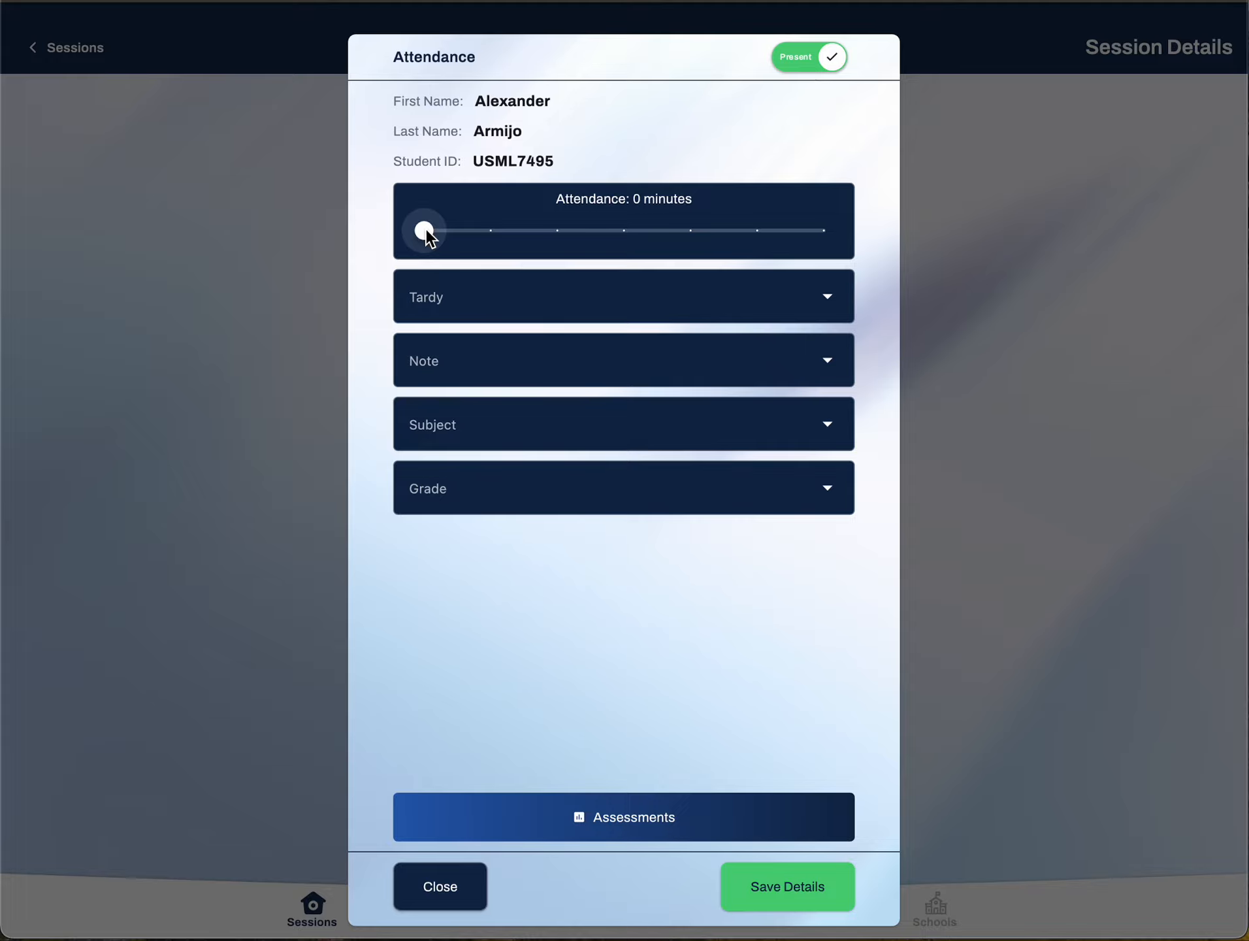
left_click_drag(426, 229, 825, 231)
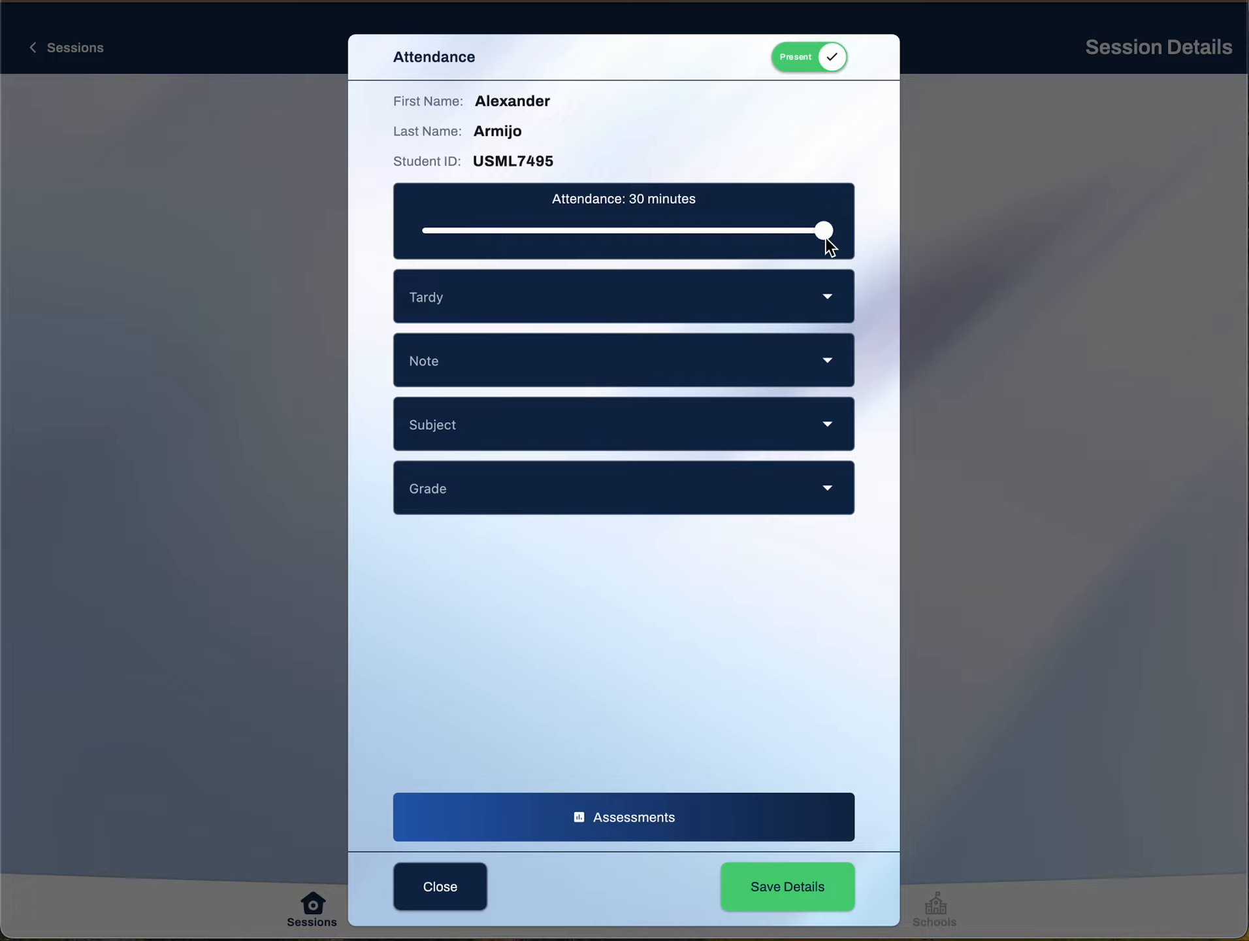
left_click(829, 299)
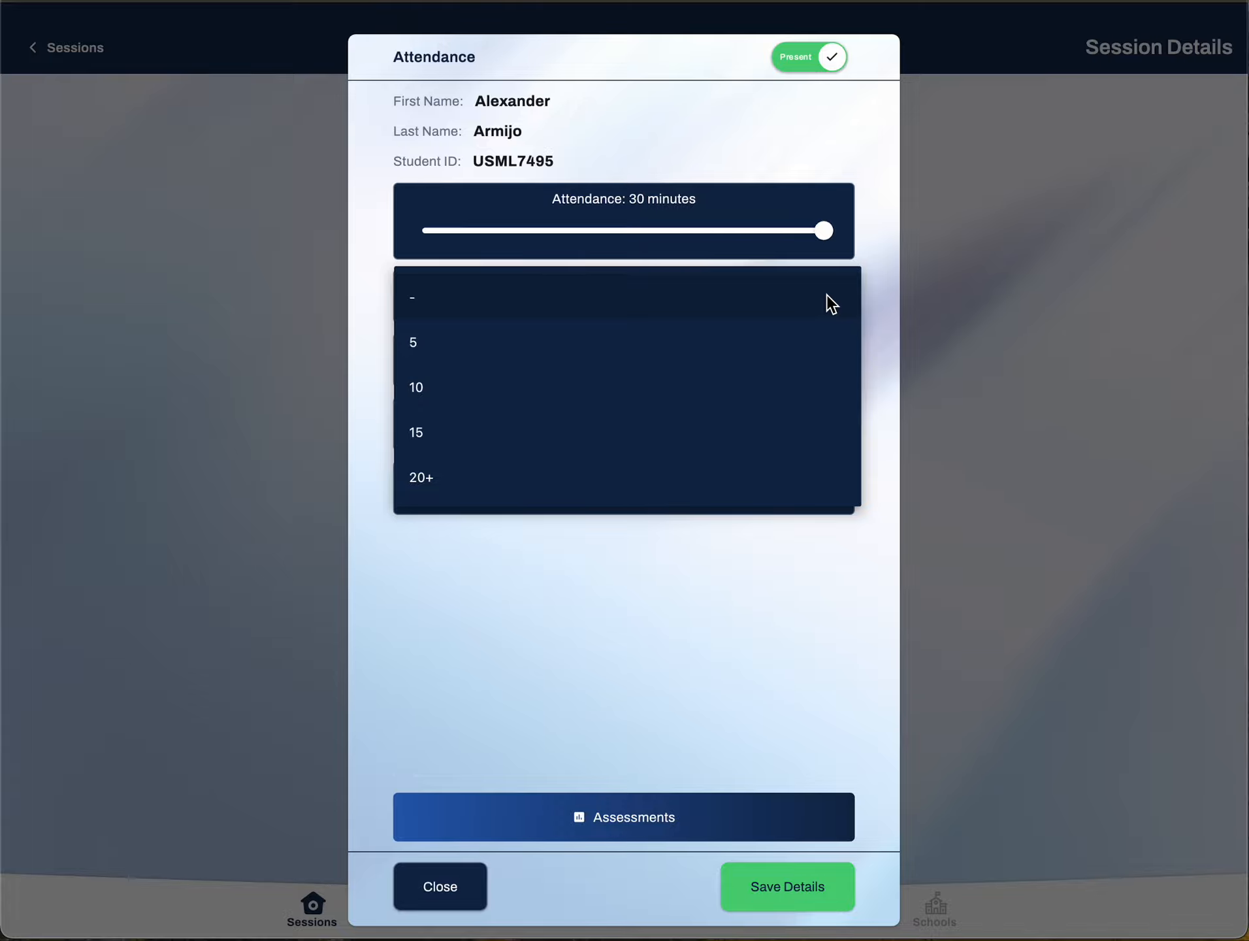
left_click(827, 296)
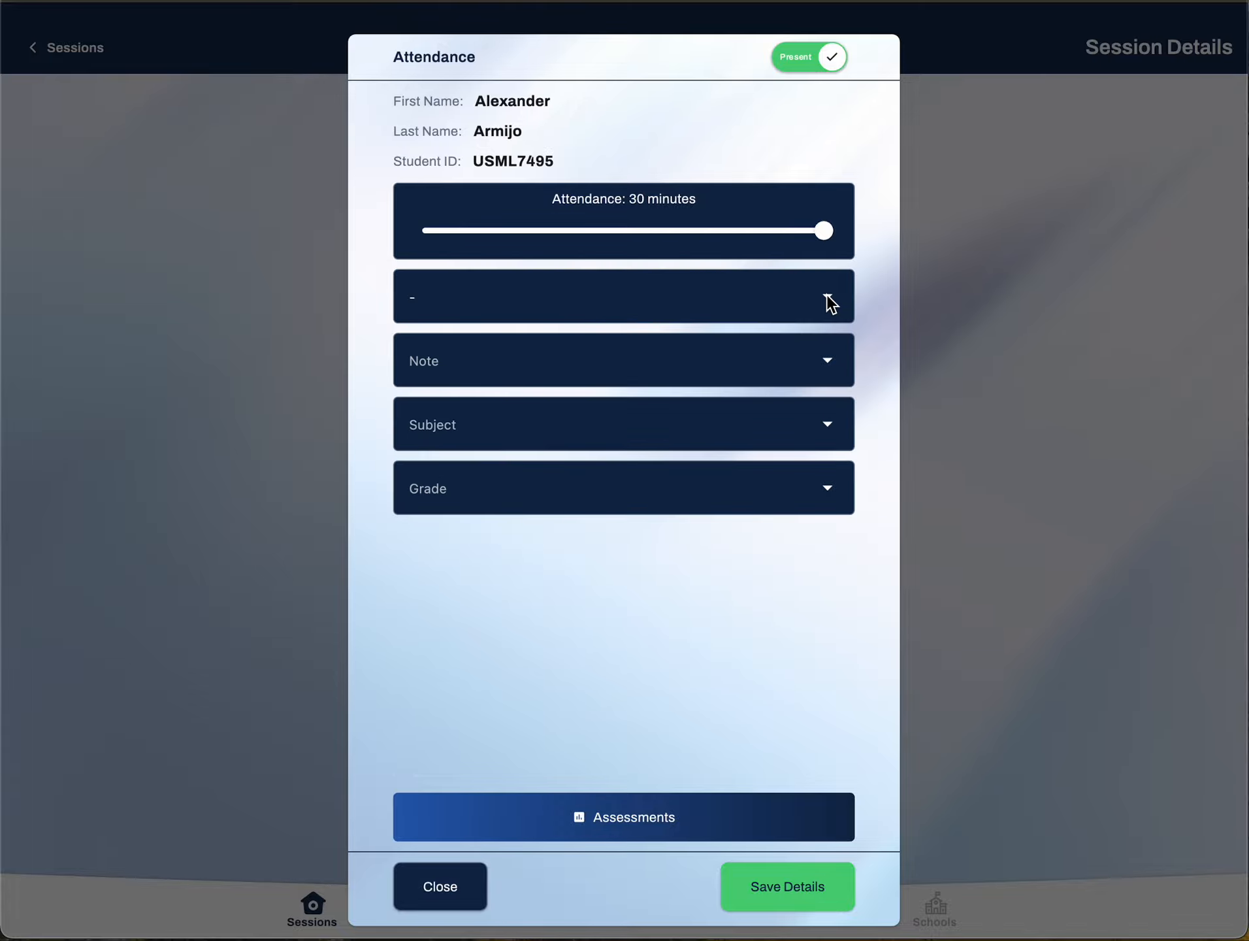
left_click(828, 362)
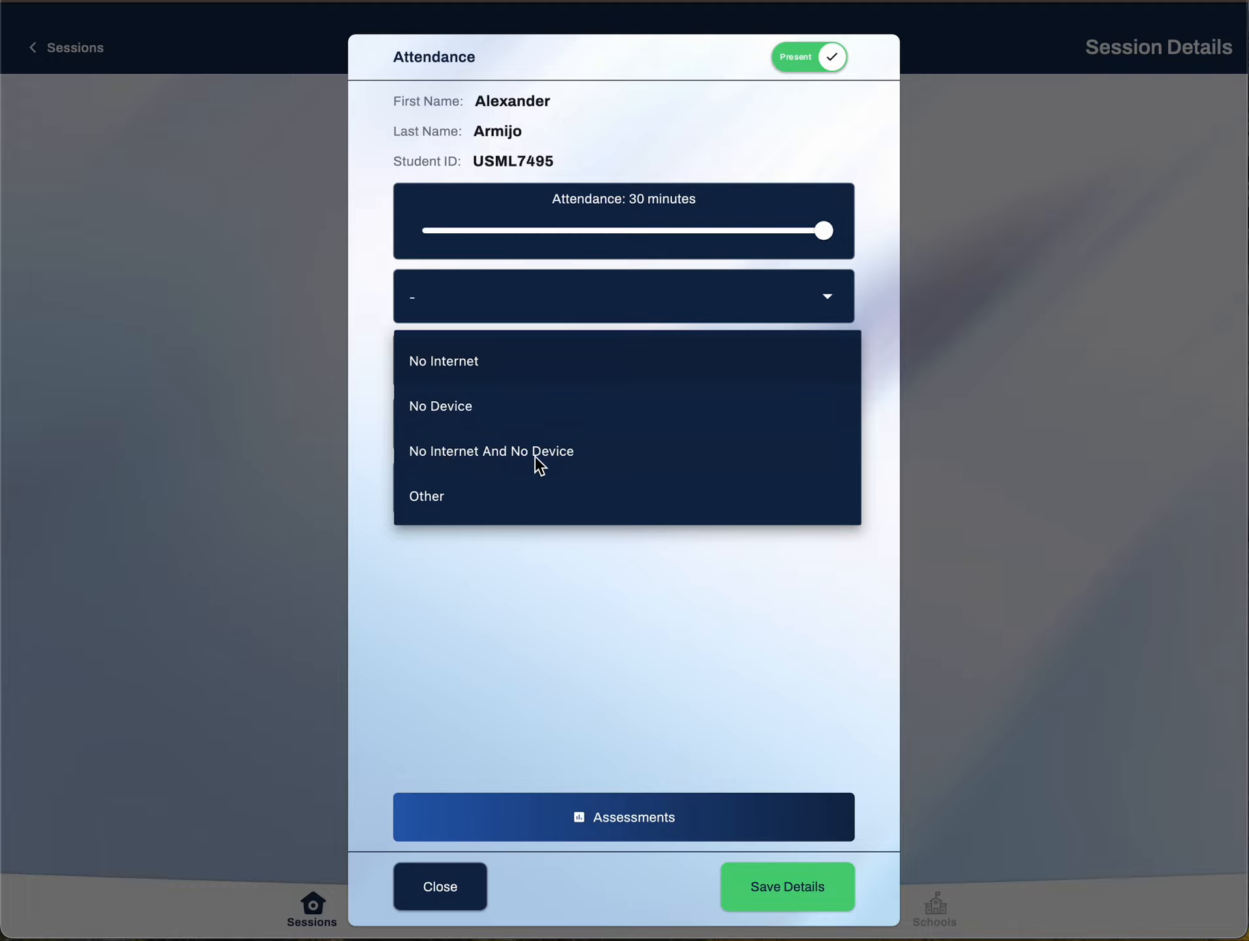
left_click(460, 559)
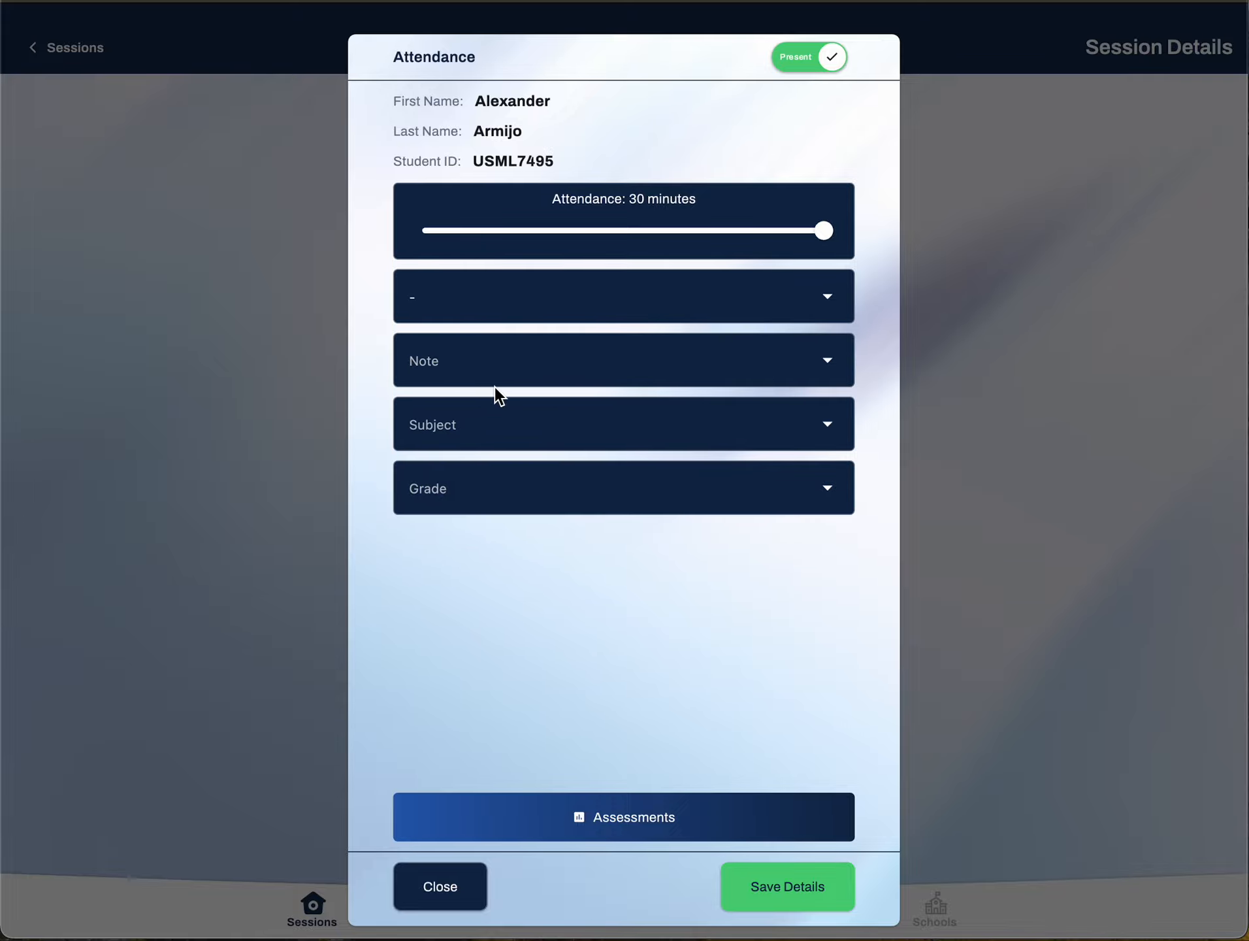
Set the first student's subject to ES ELA and grade to 3, and save the attendance details.
left_click(826, 427)
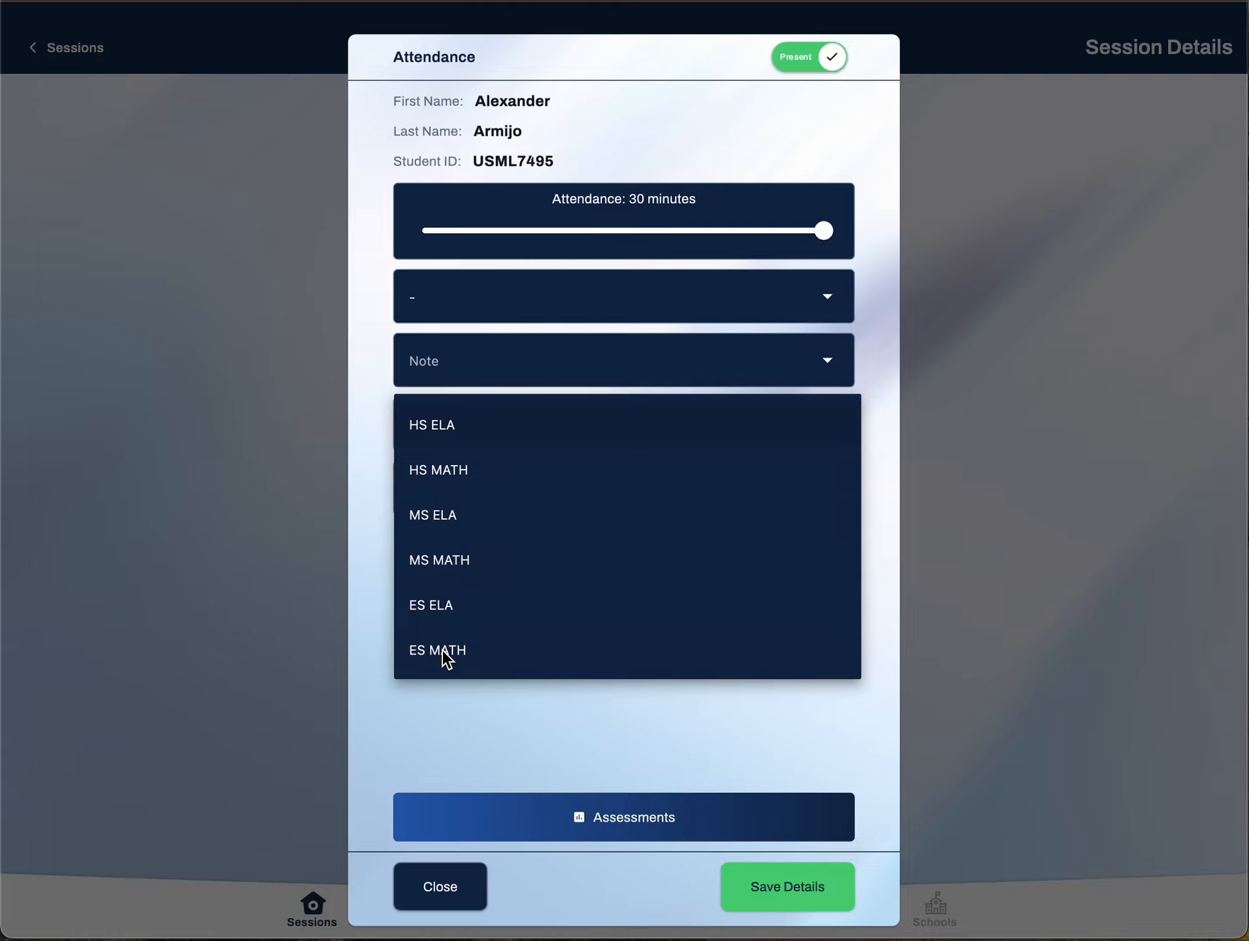
left_click(438, 613)
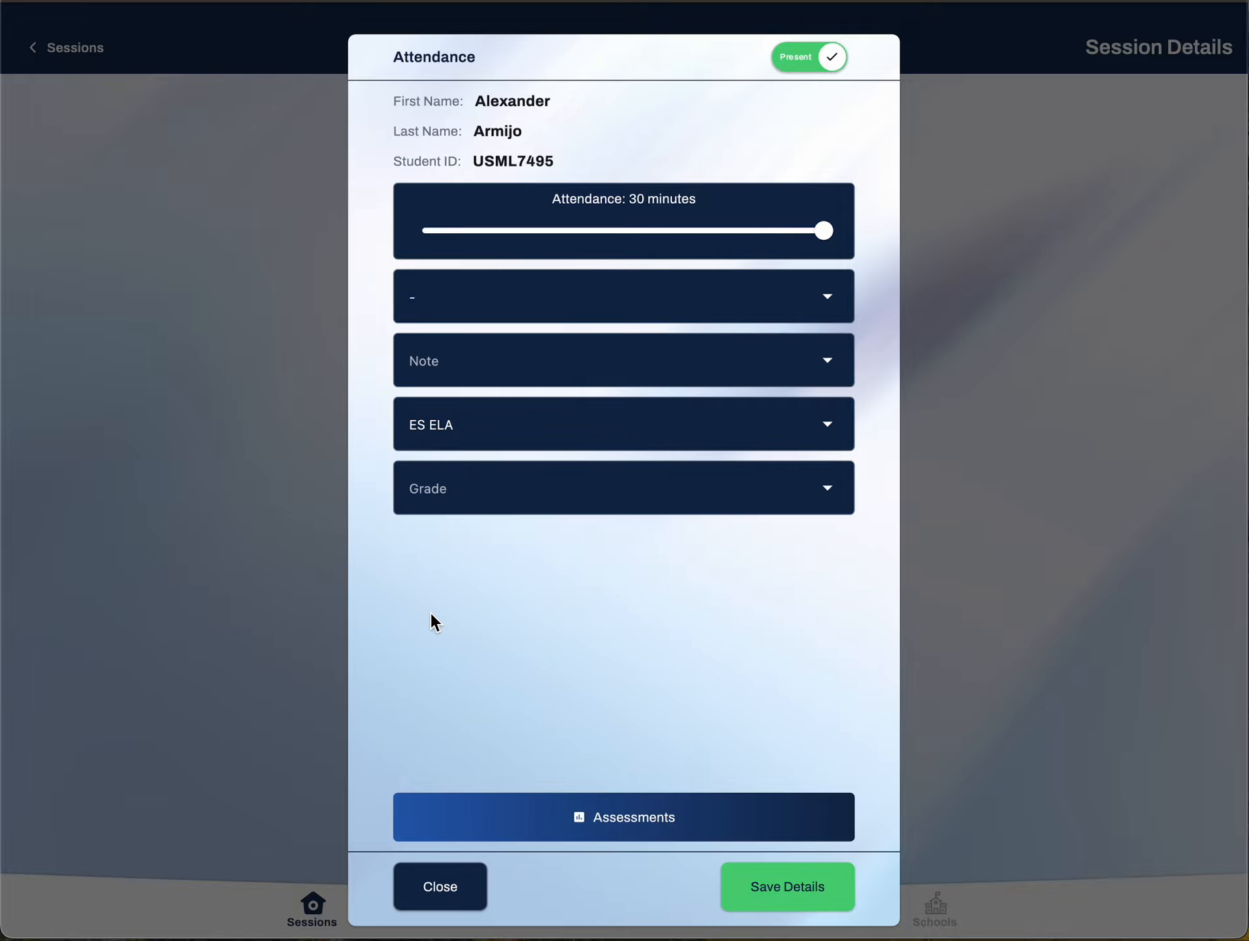
left_click(817, 490)
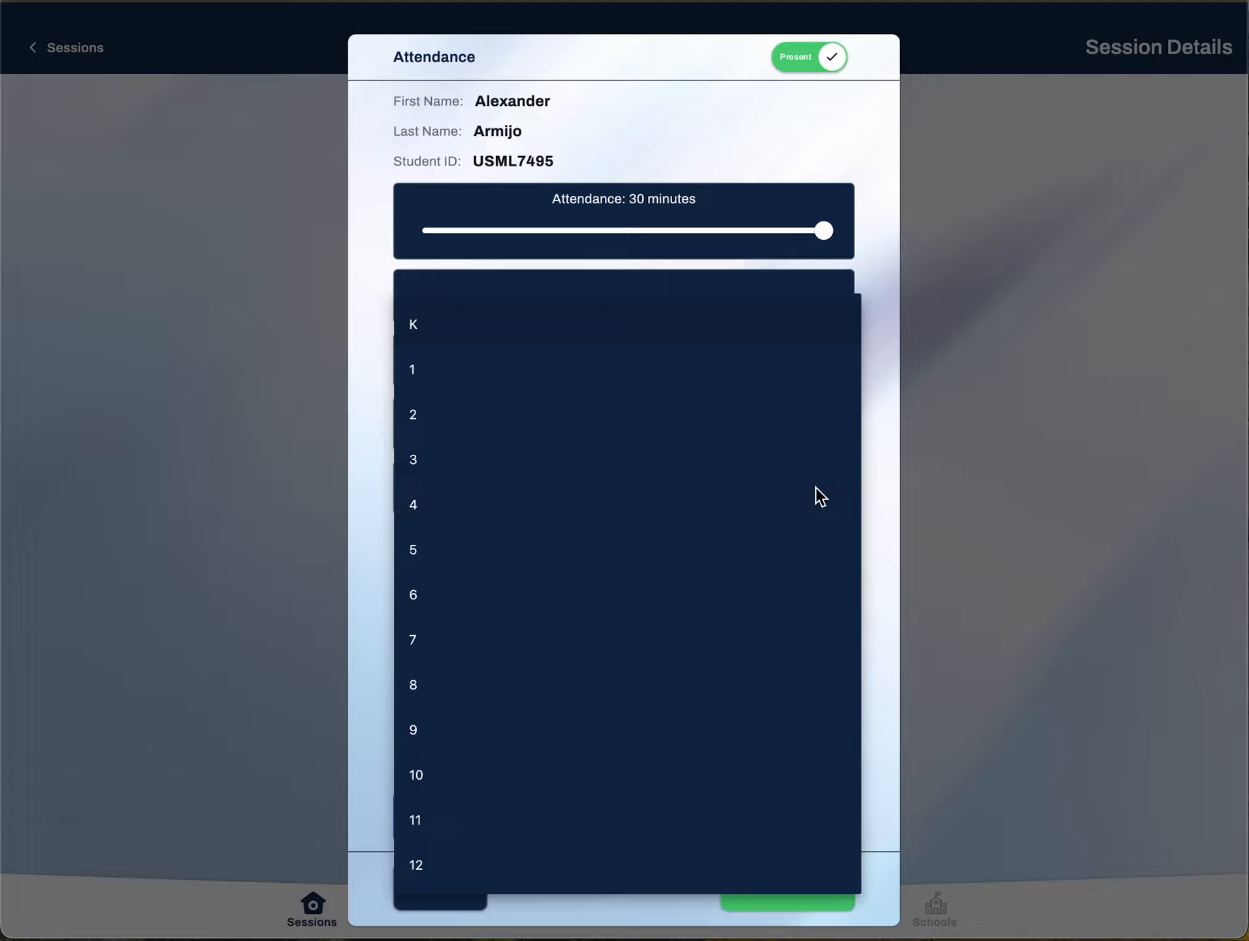
left_click(414, 460)
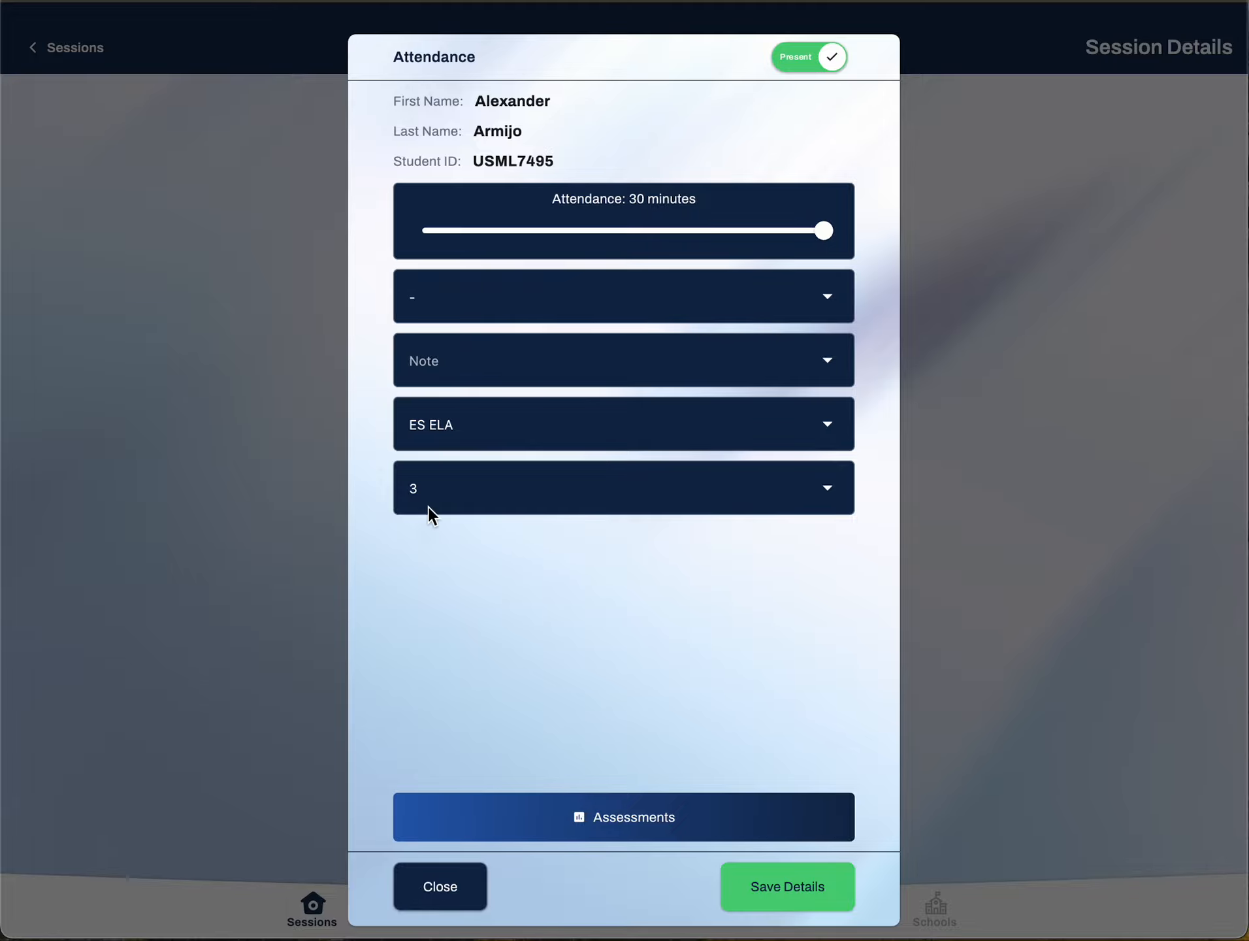
left_click(763, 894)
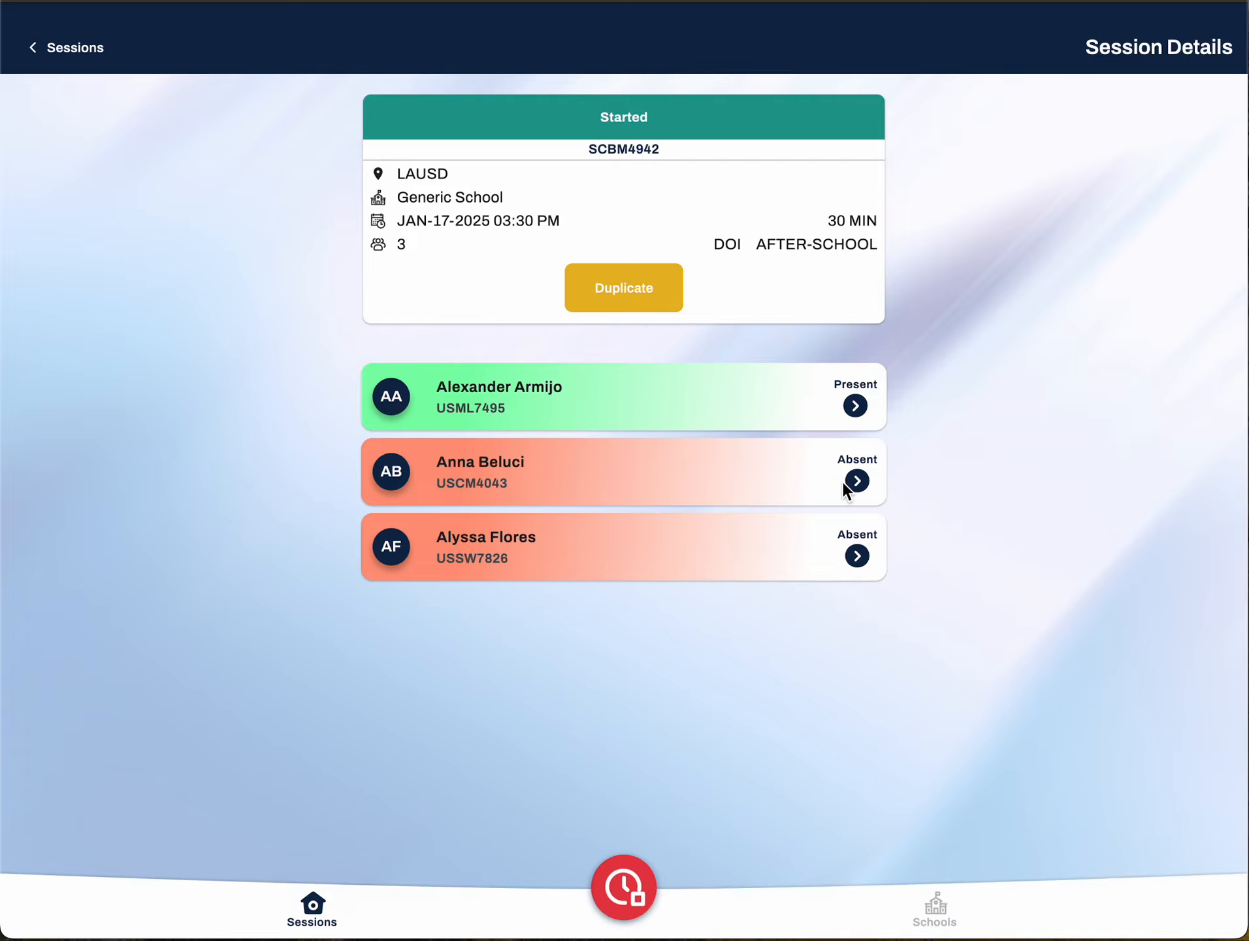
Mark the second student in the session present with 30 minutes of attendance.
left_click(861, 482)
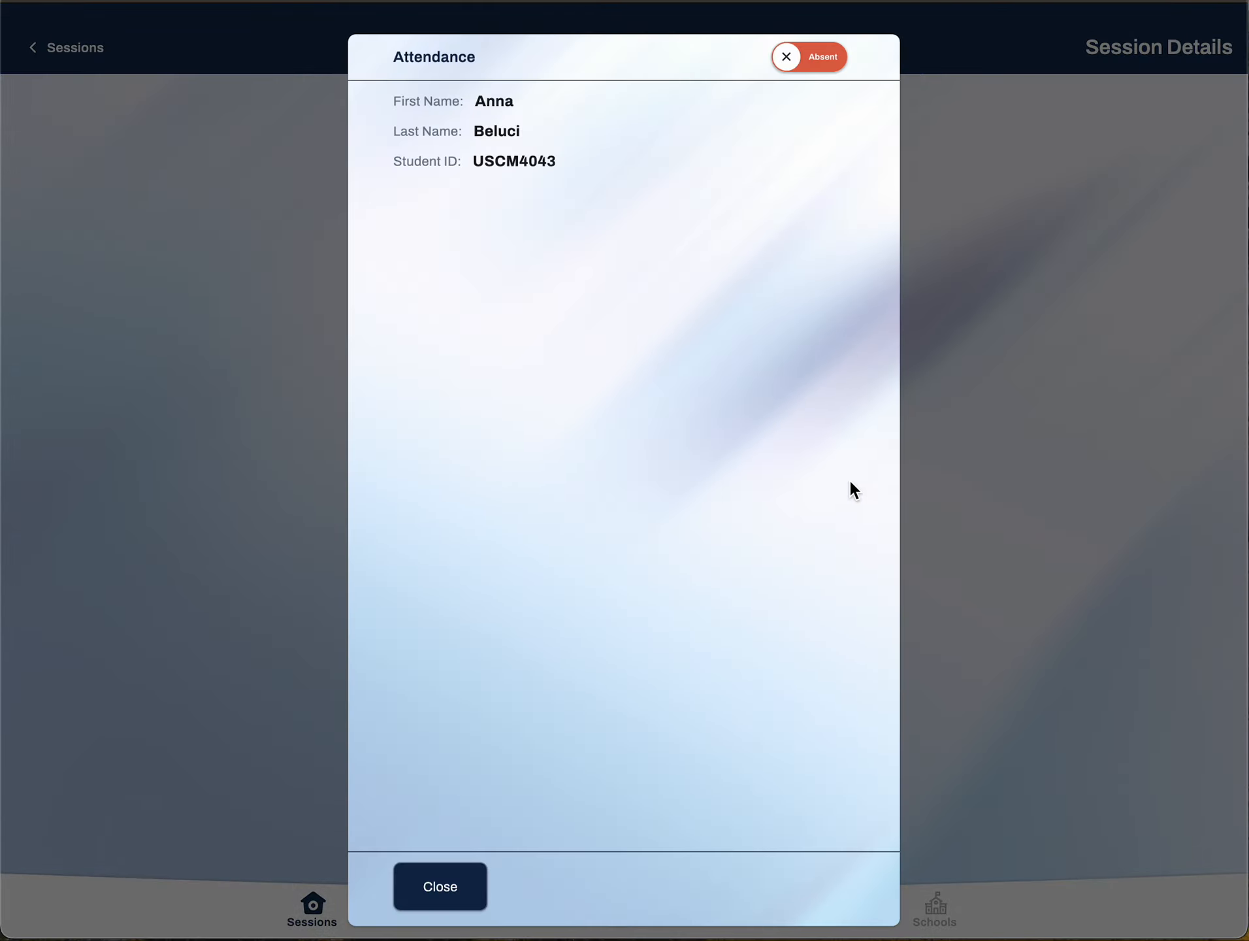
left_click(810, 66)
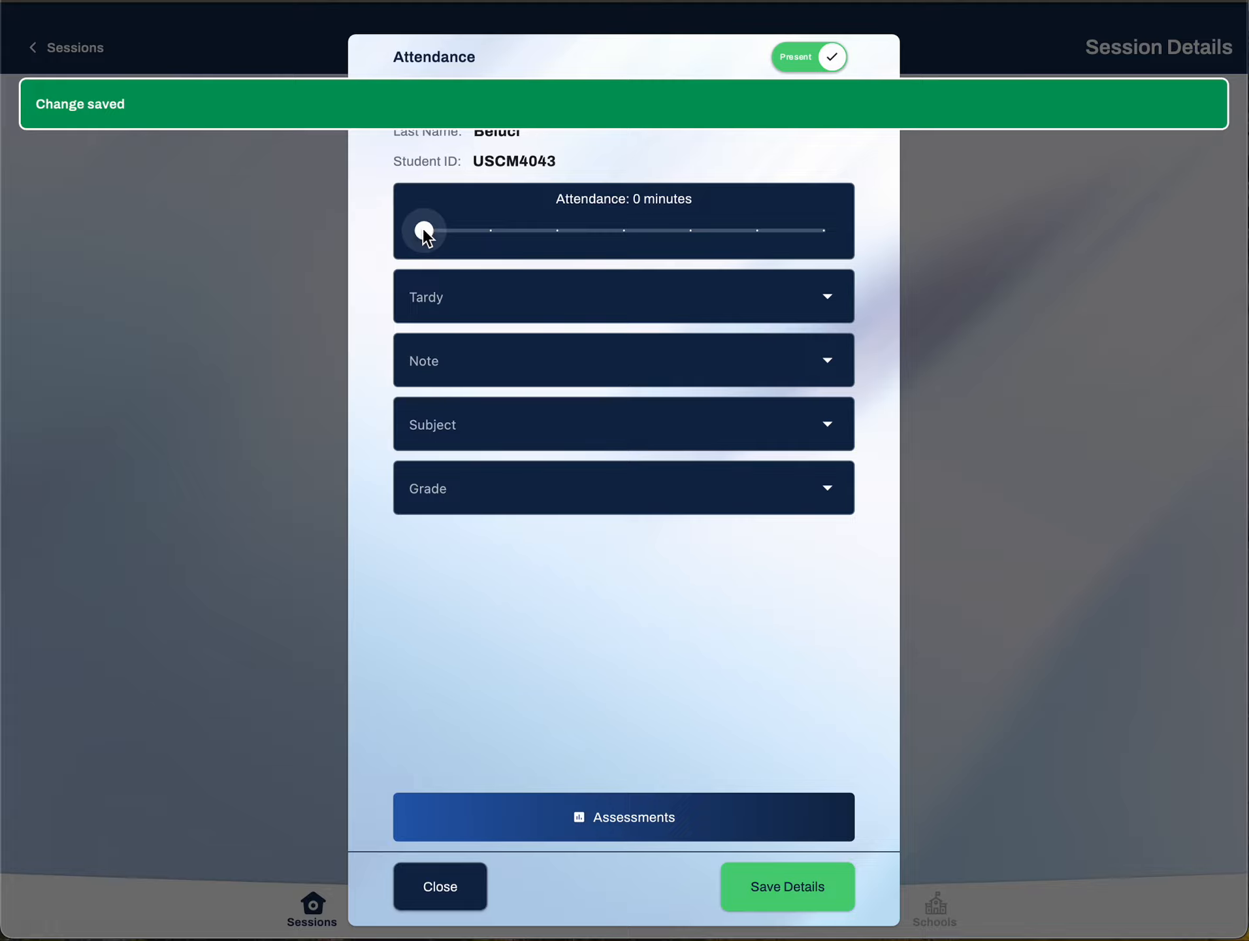
left_click_drag(424, 230, 854, 240)
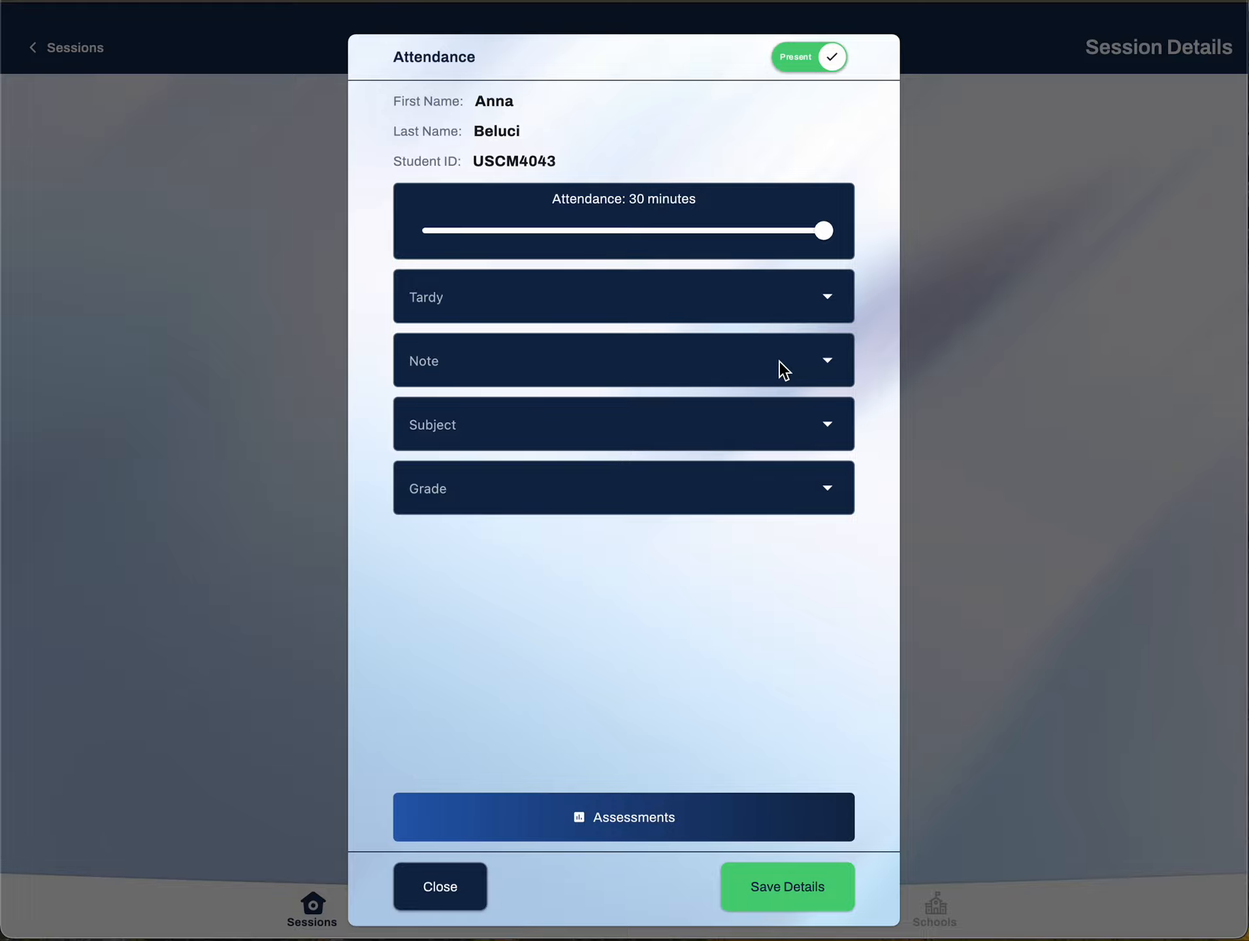
Set the second student's subject to ES ELA, choose the grade, and save the attendance details.
left_click(833, 429)
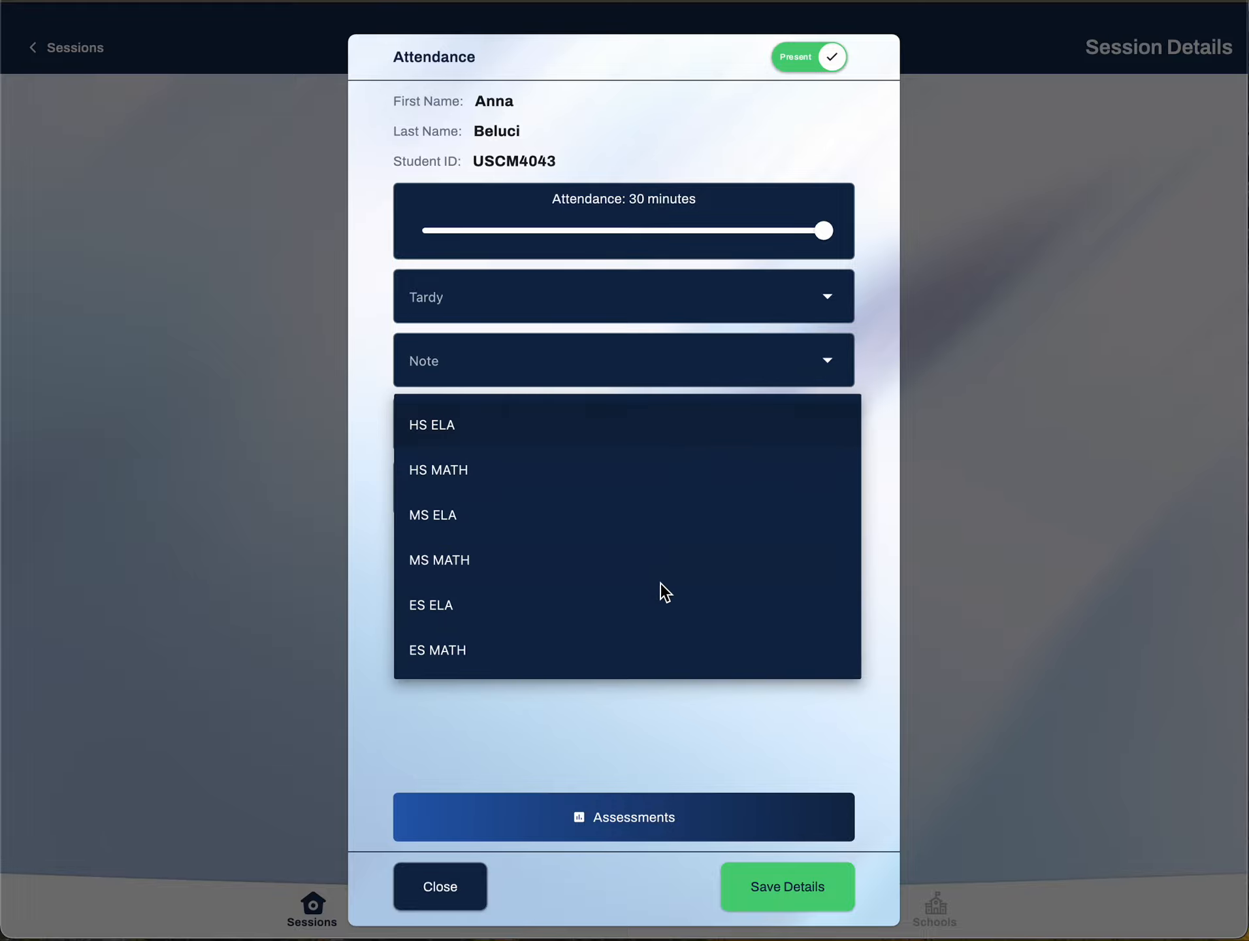
left_click(657, 605)
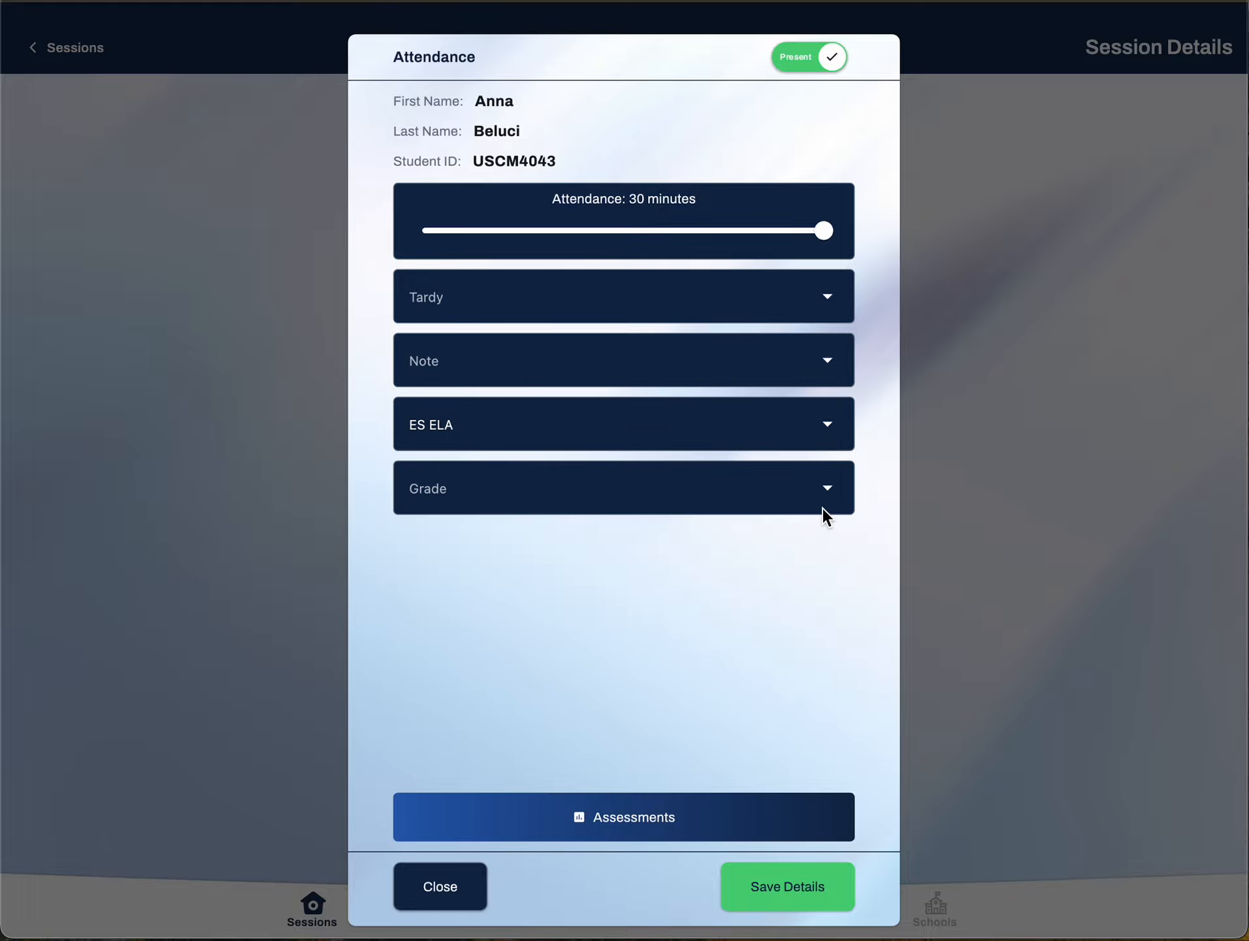
left_click(826, 492)
left_click(587, 462)
left_click(761, 896)
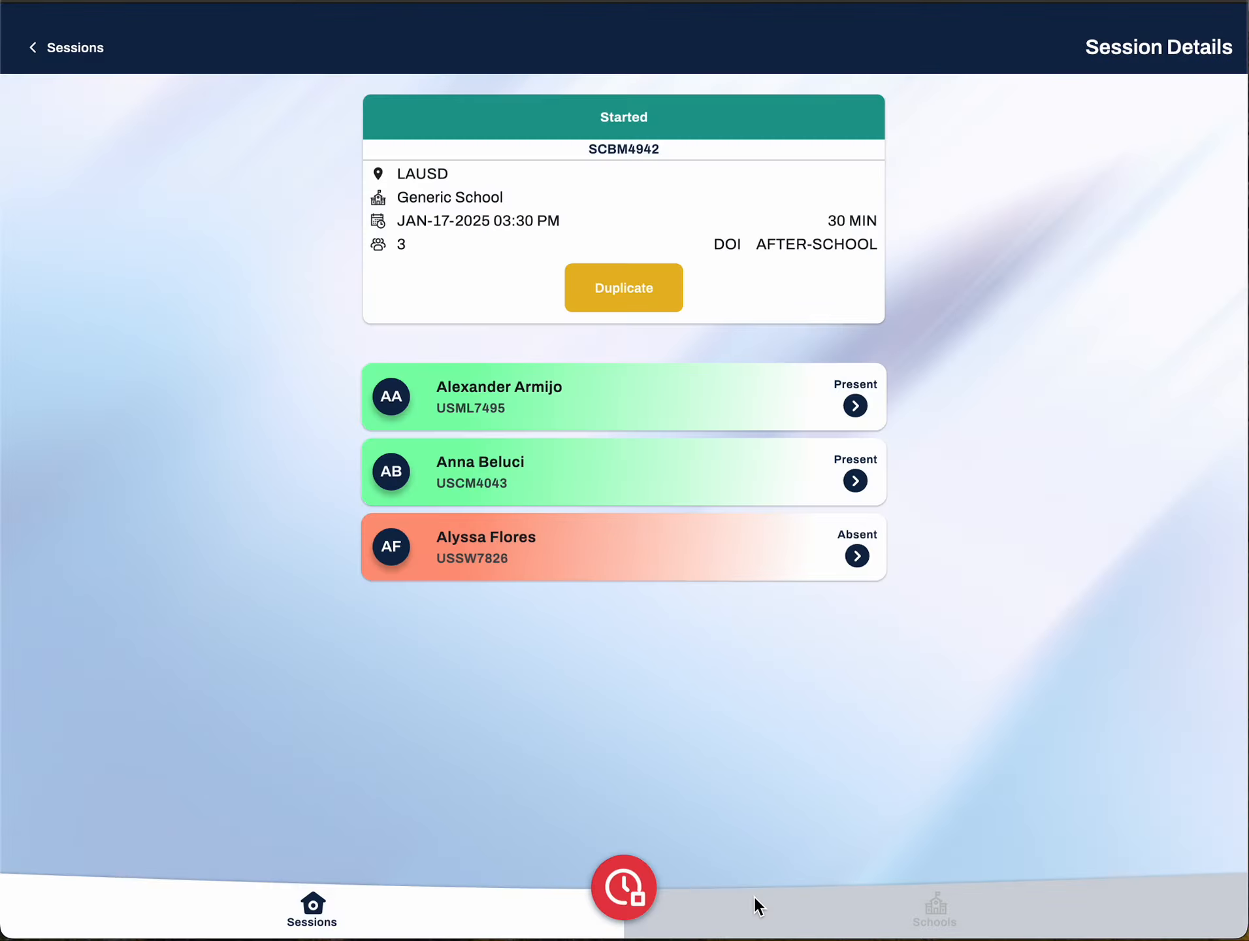
Mark the third student present with 25 minutes of attendance and set Tardy to 5.
left_click(856, 555)
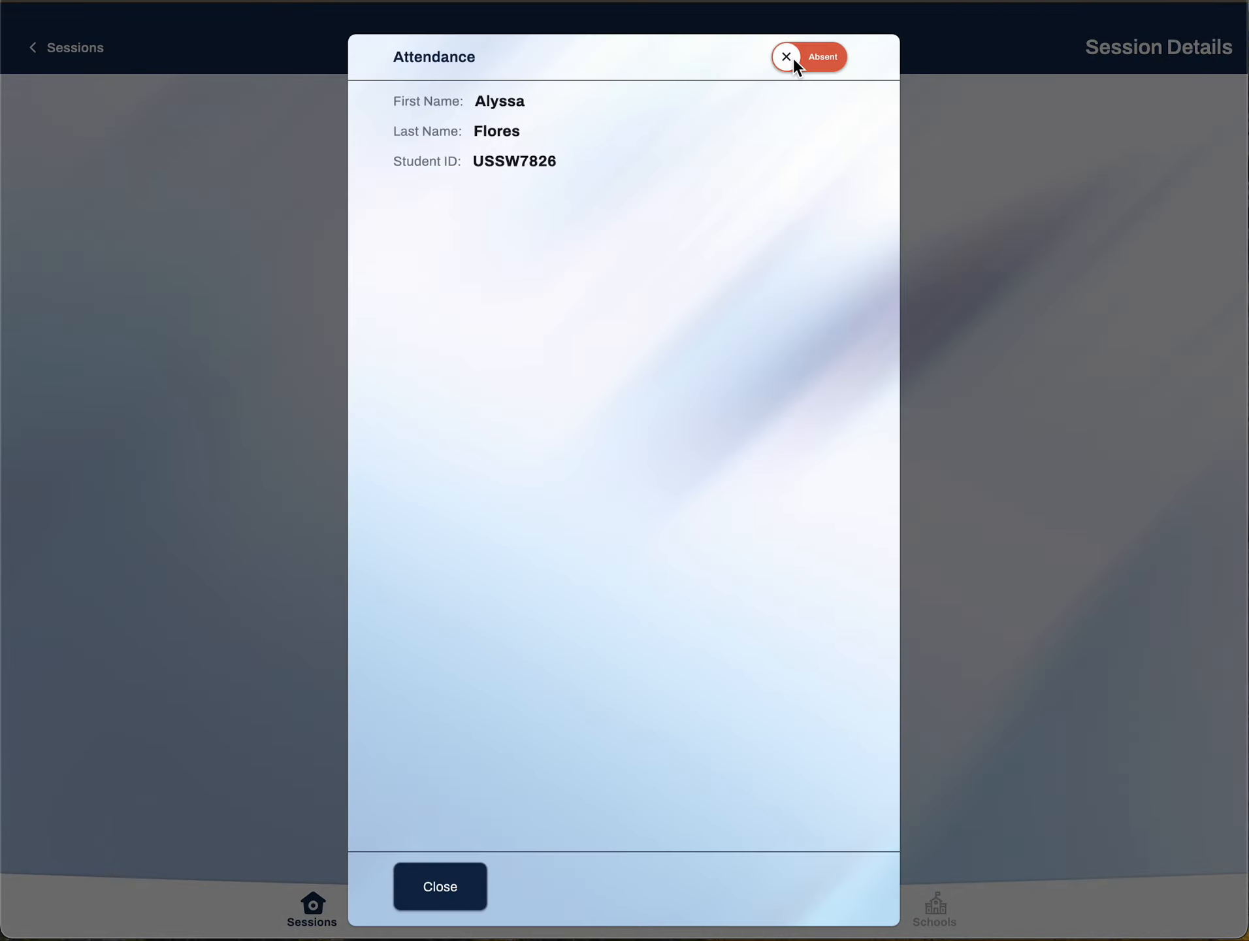
left_click(793, 58)
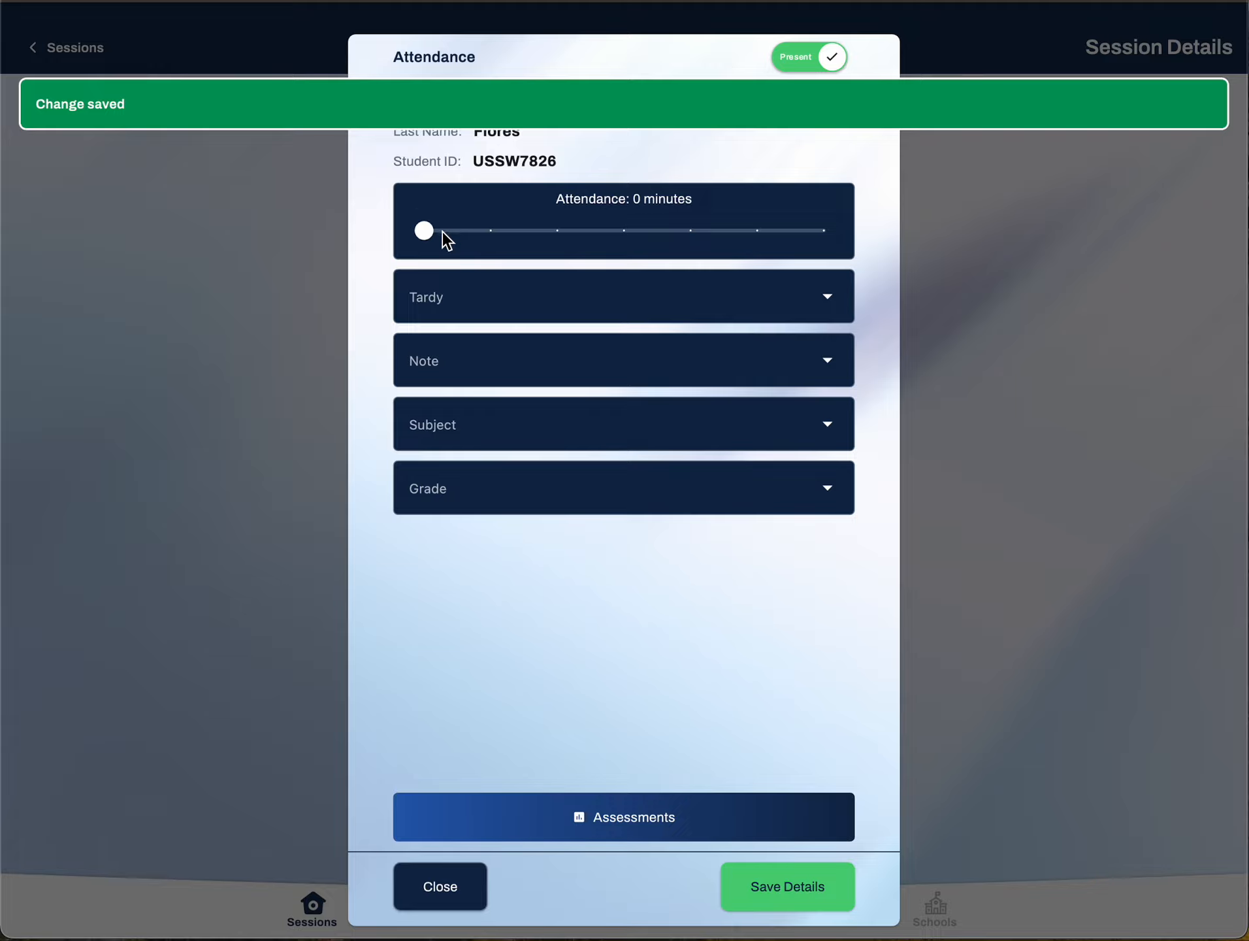
left_click_drag(432, 231, 770, 236)
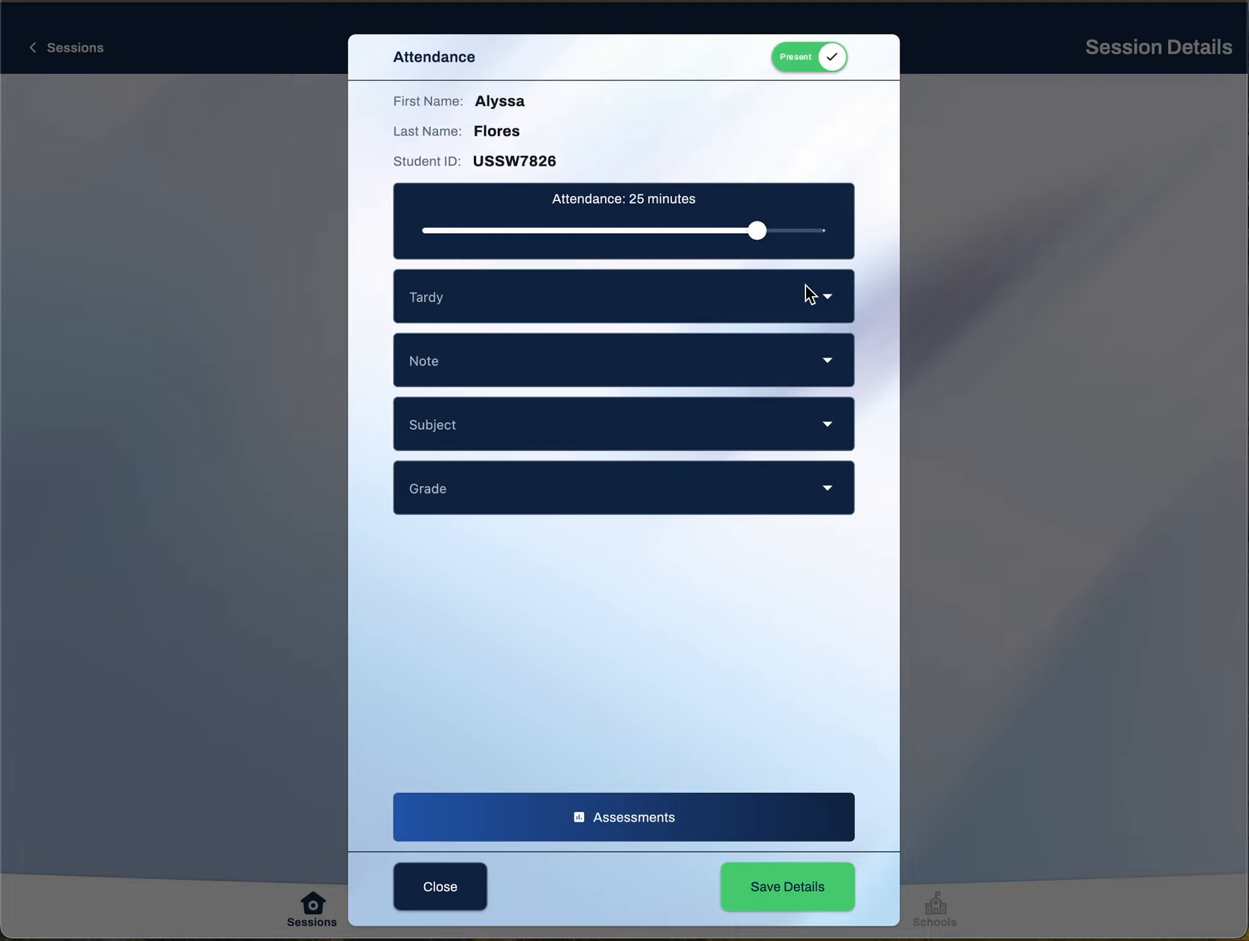
left_click(829, 295)
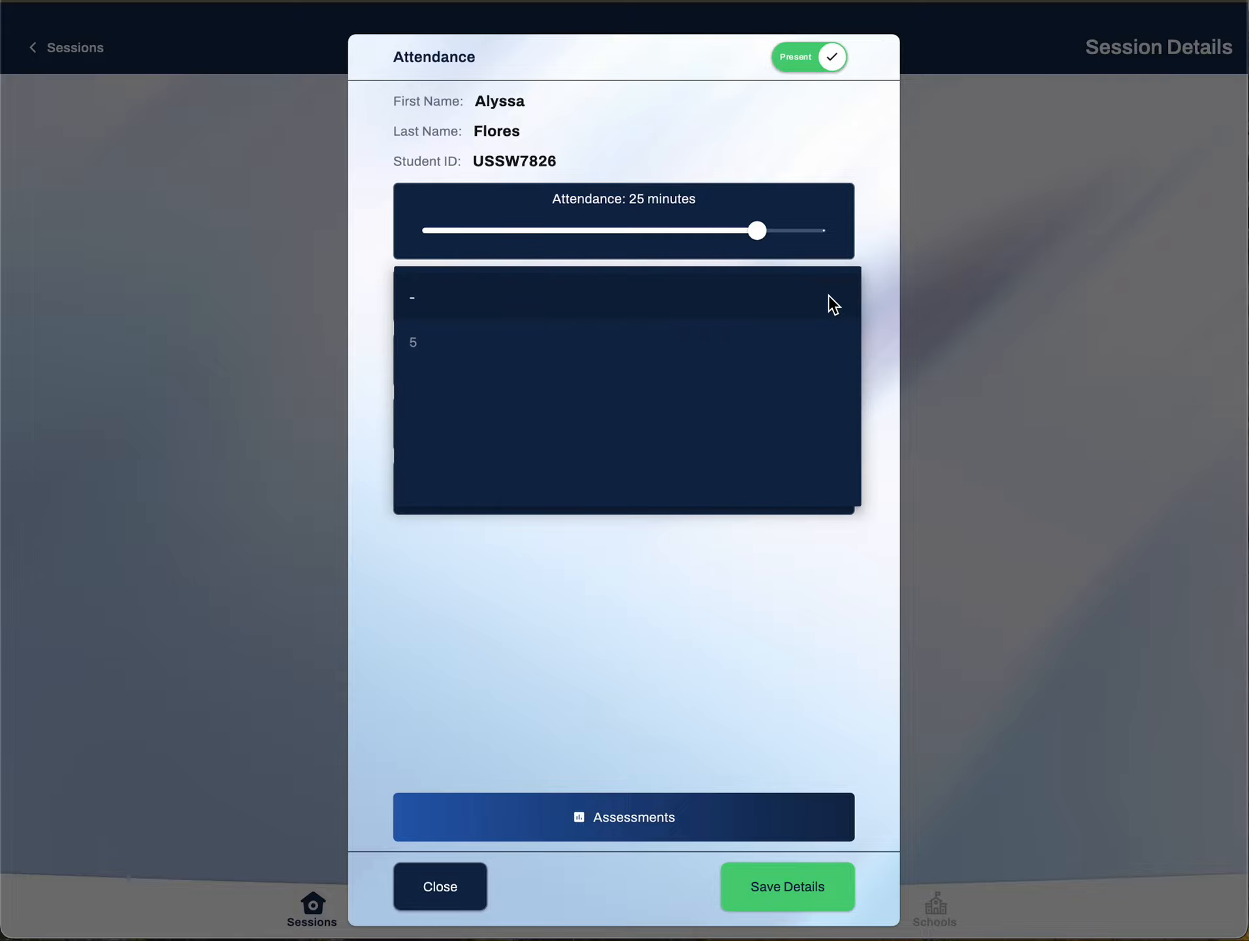
left_click(714, 348)
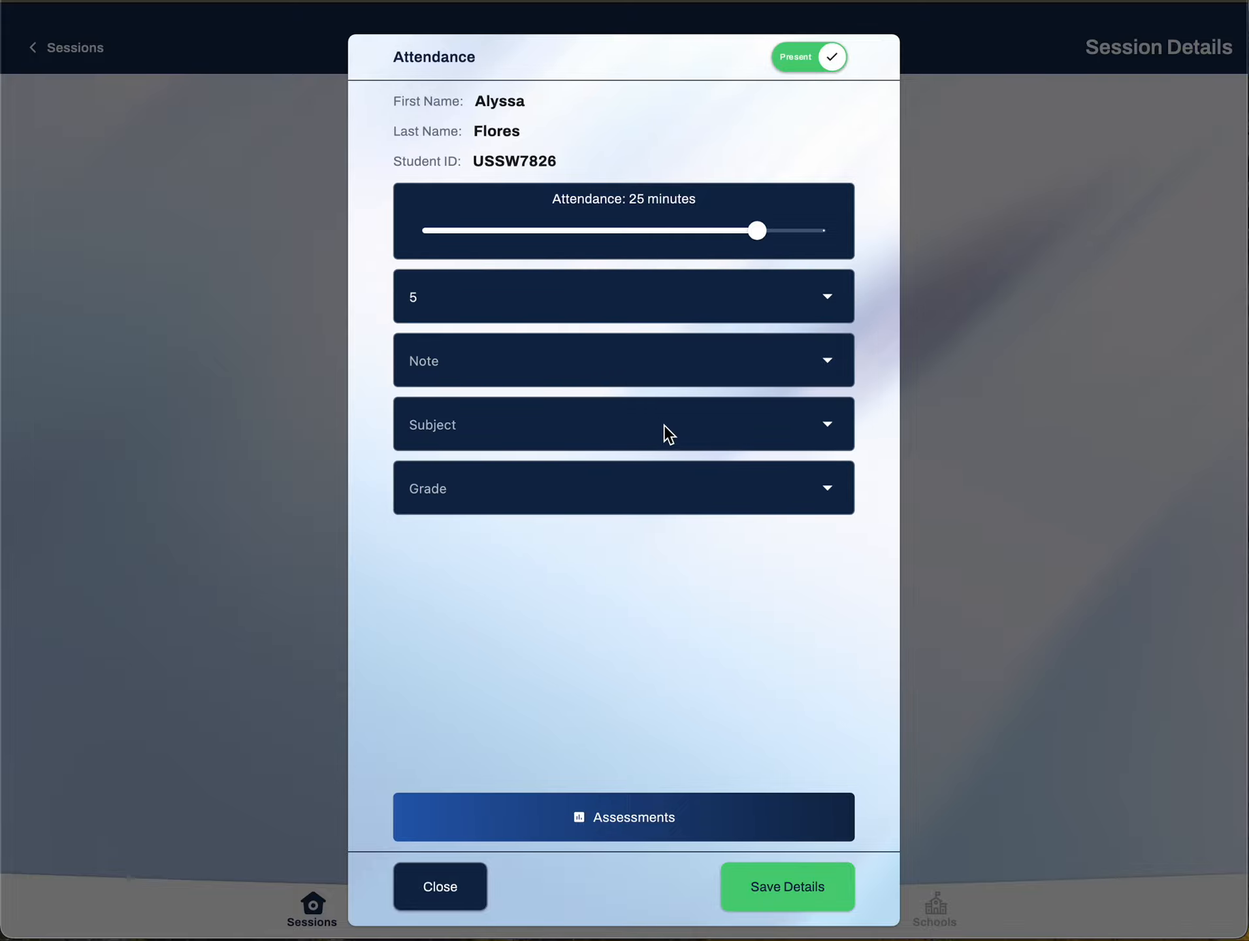
Set the third student's subject to ES ELA and grade to 3, and save the attendance details.
left_click(672, 446)
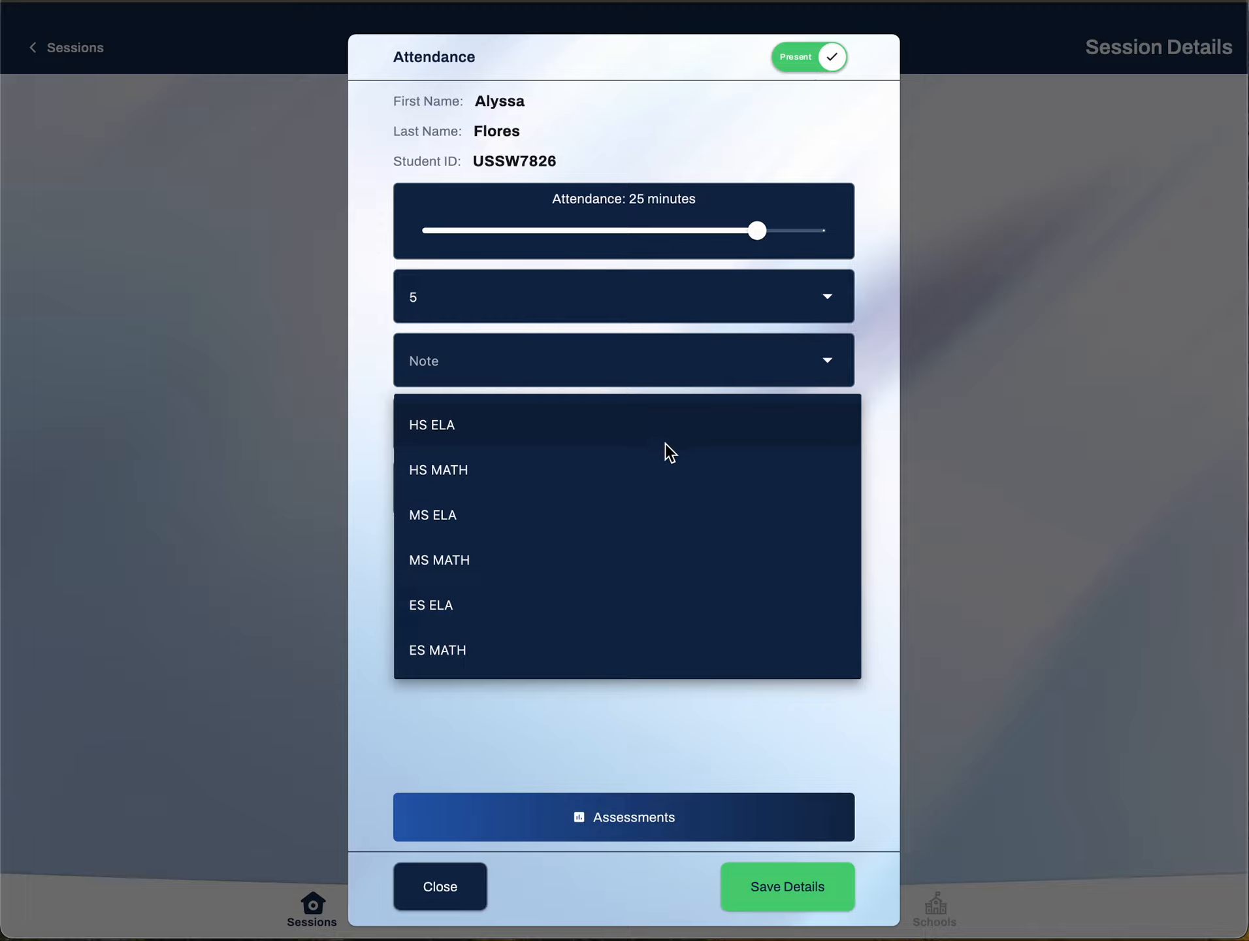
left_click(609, 612)
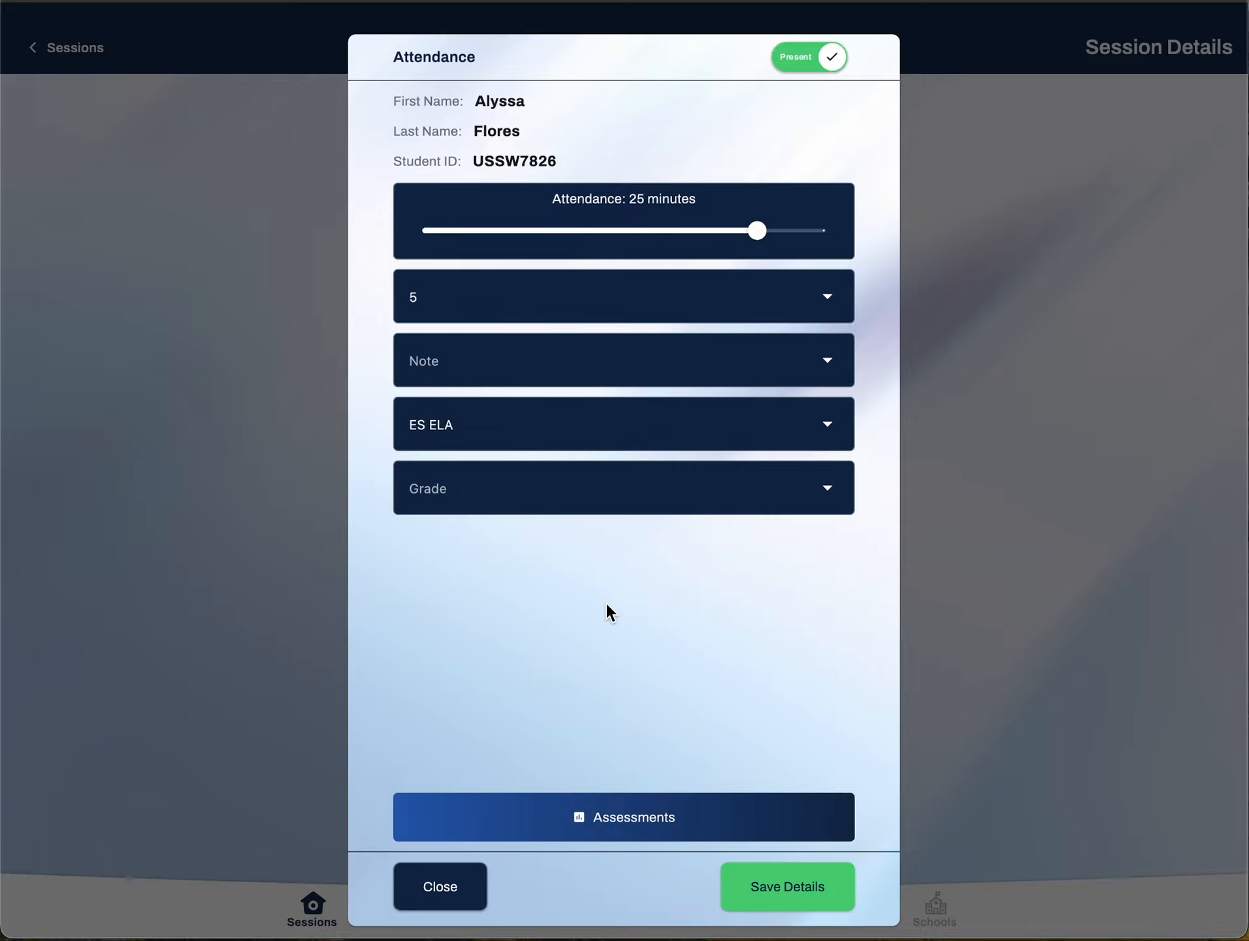
left_click(611, 506)
left_click(541, 457)
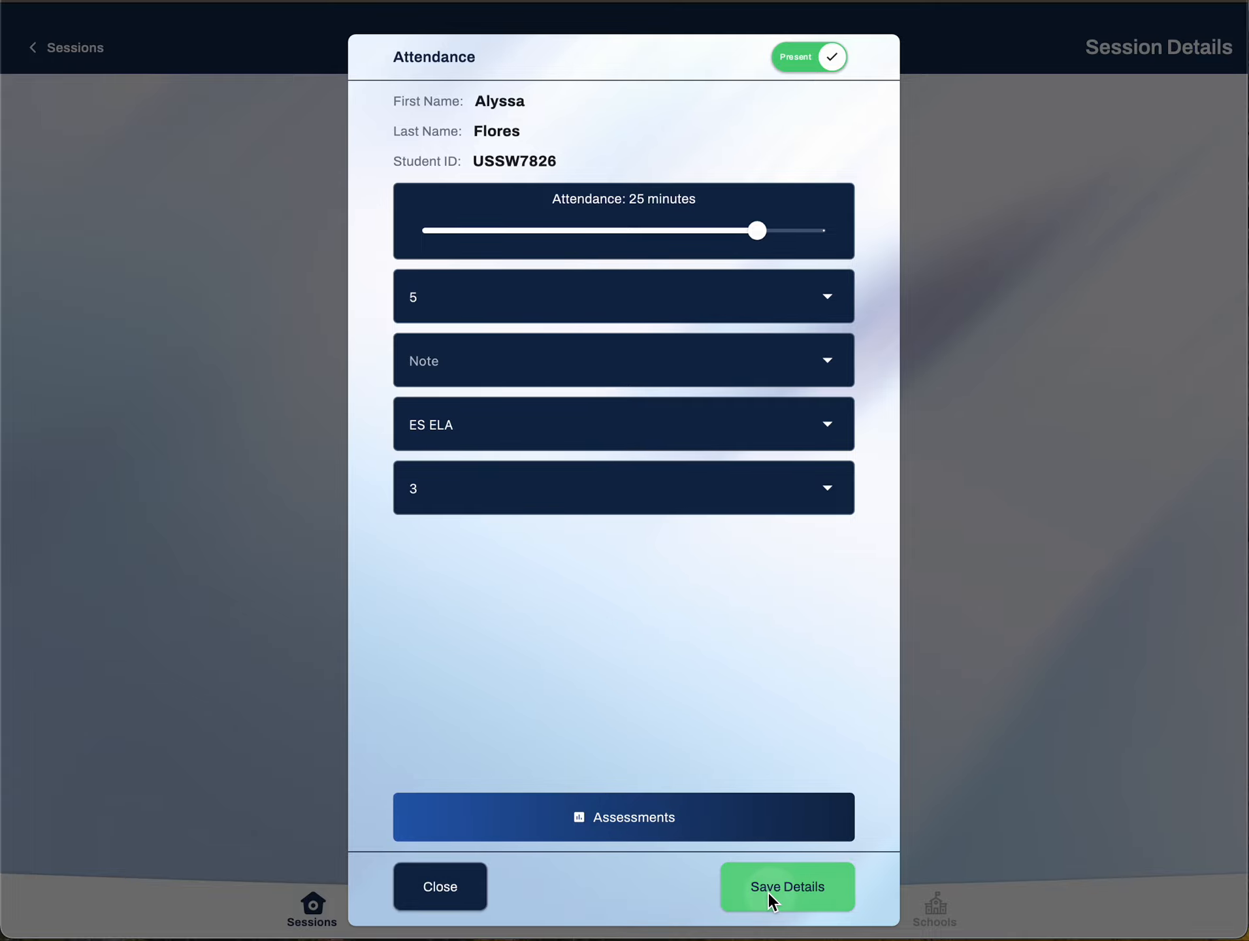
left_click(768, 891)
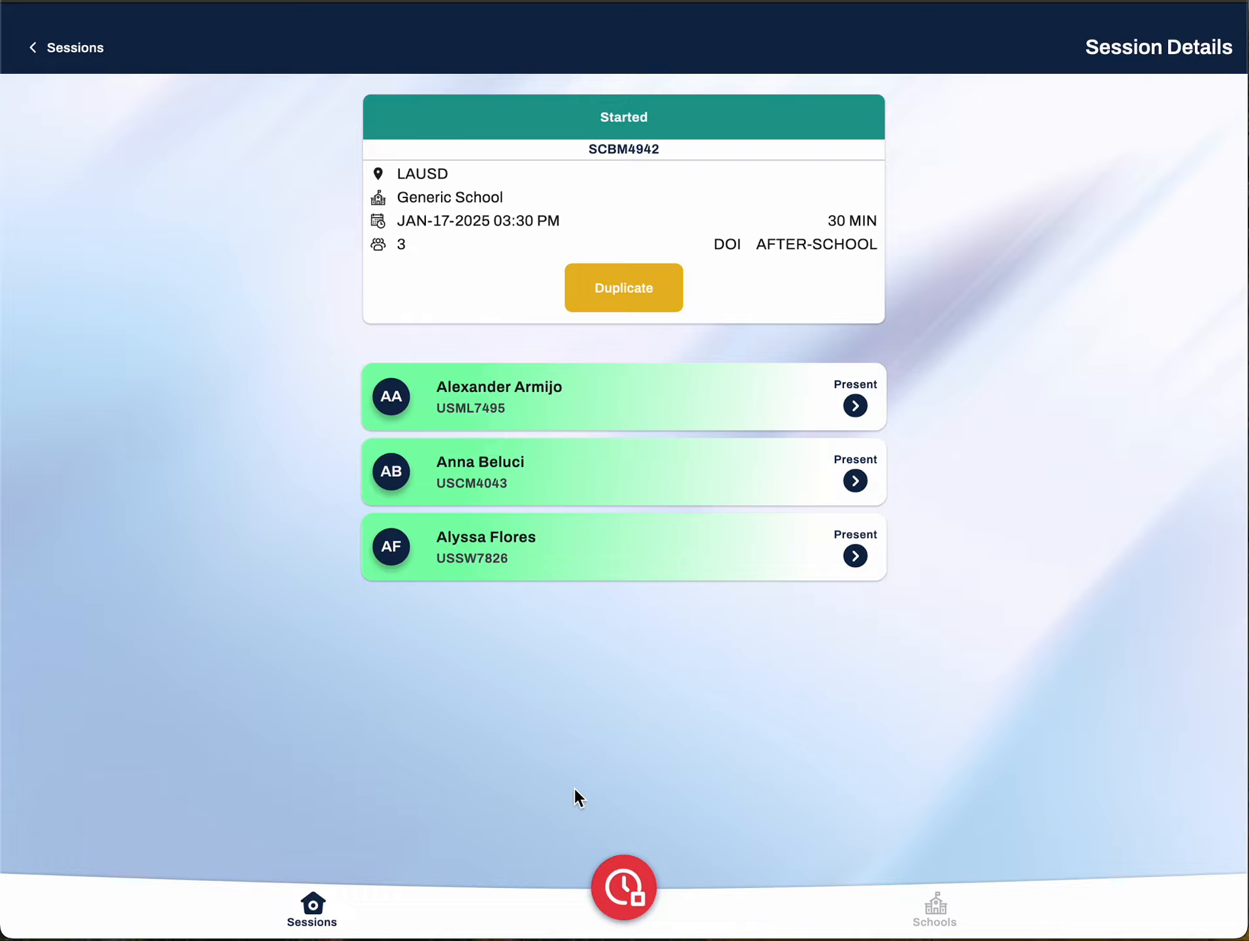
End the started session and accept that no further changes can be made to it.
left_click(615, 883)
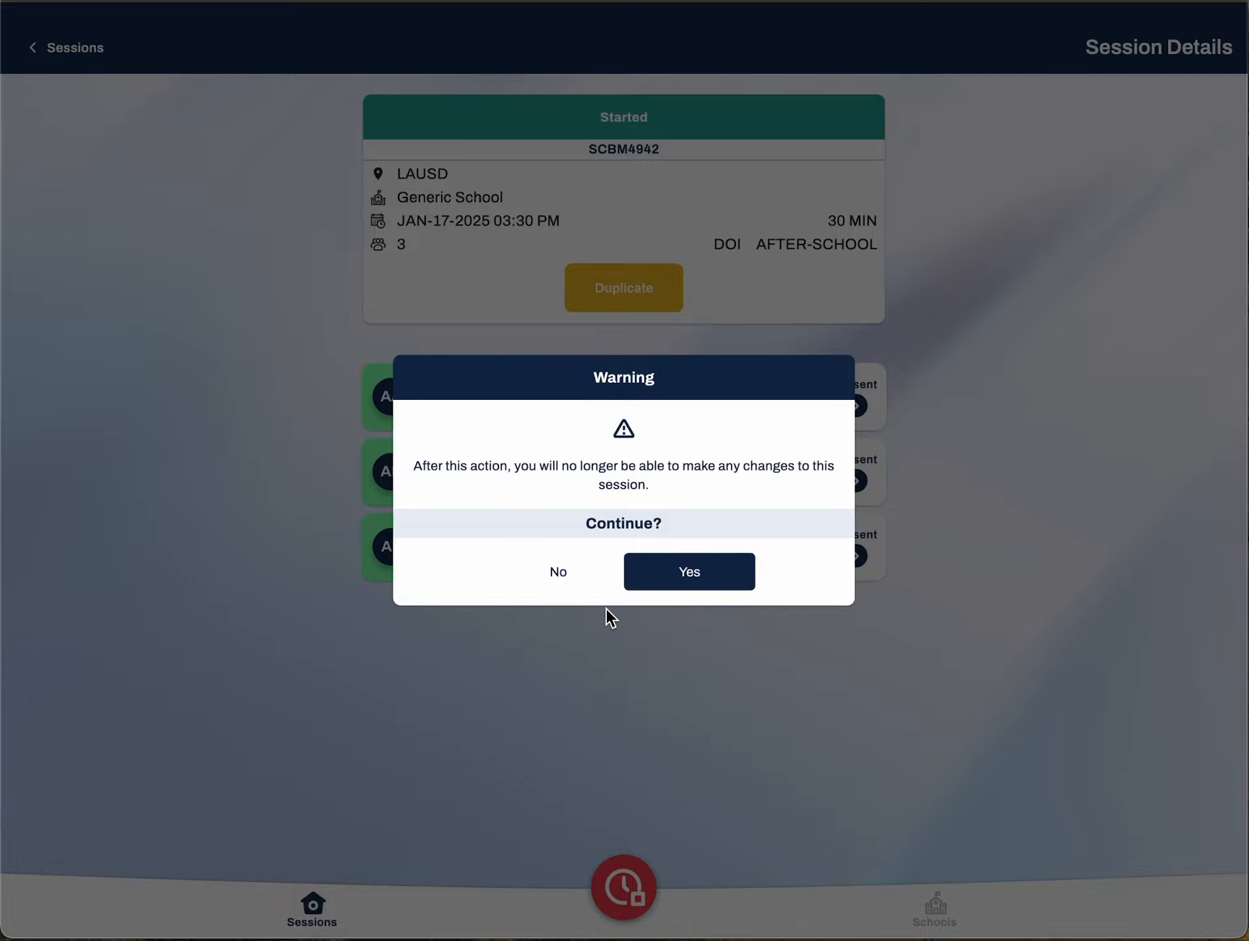
left_click(675, 578)
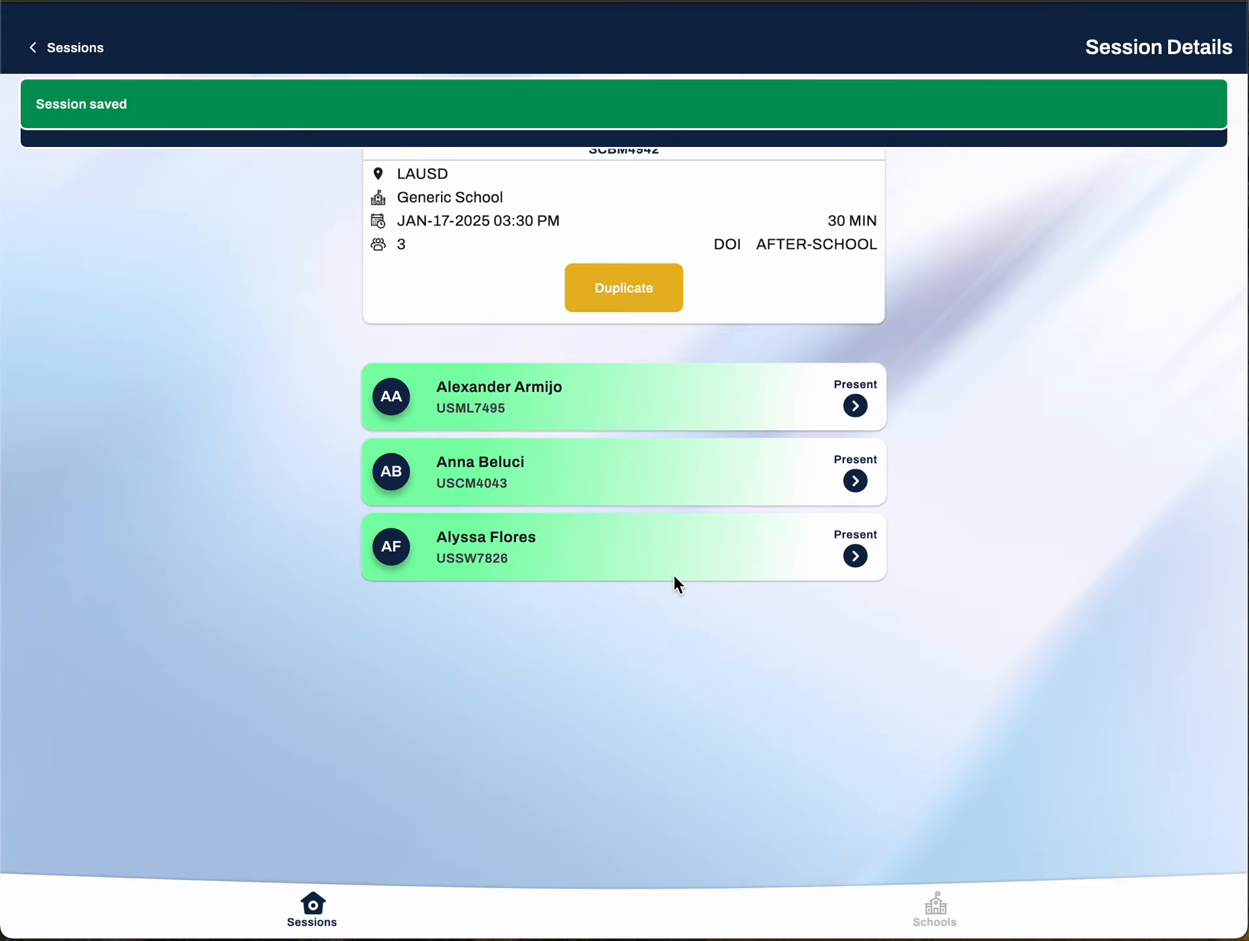